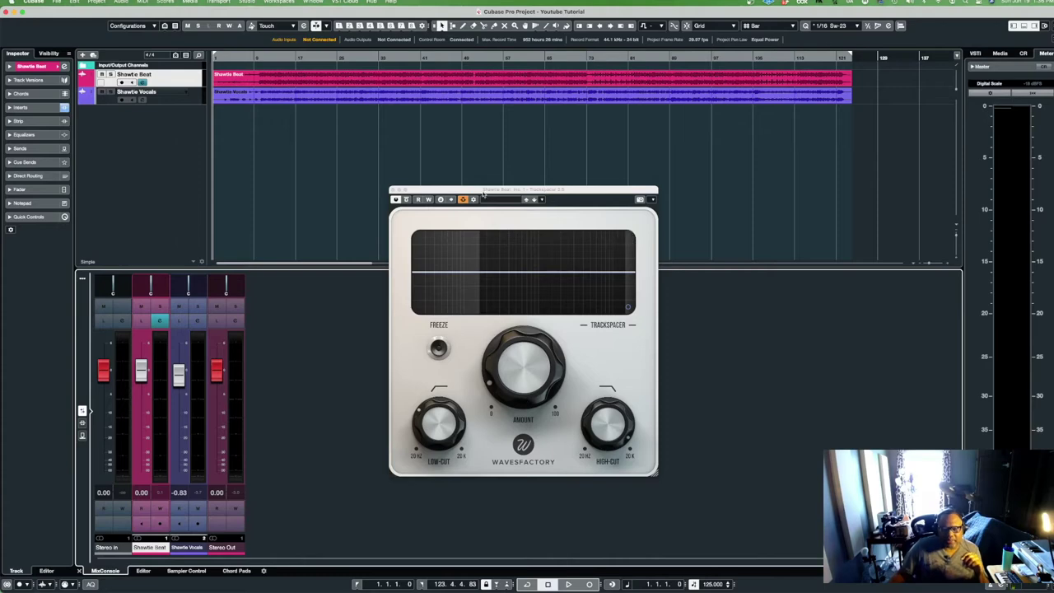
Inspect the low-cut, high-cut and amount controls of the Trackspacer plug-in on the Shawtie Beat track
drag(486, 195, 480, 226)
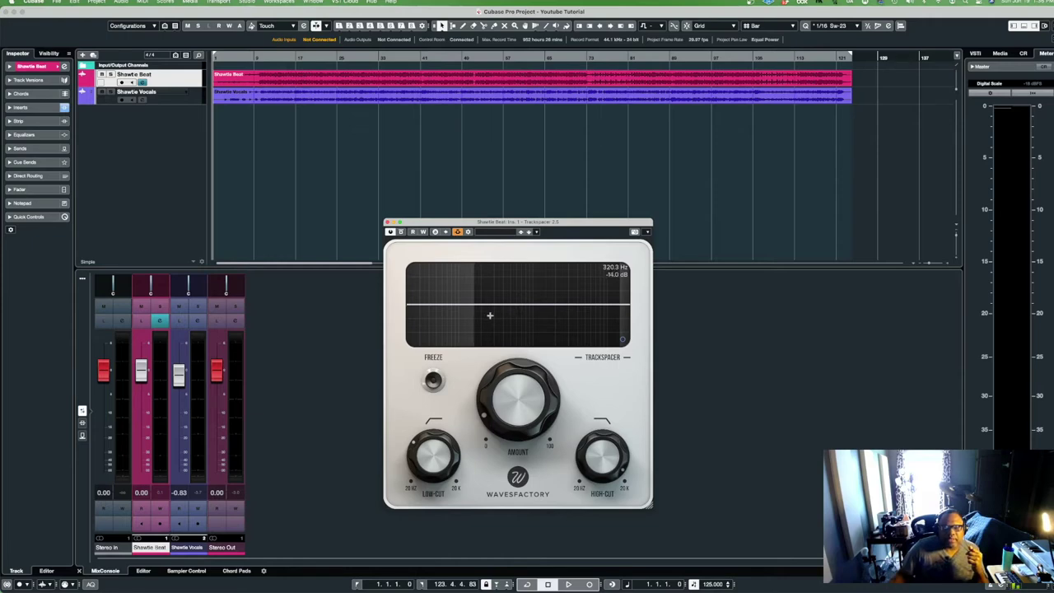
mouse_move(431, 455)
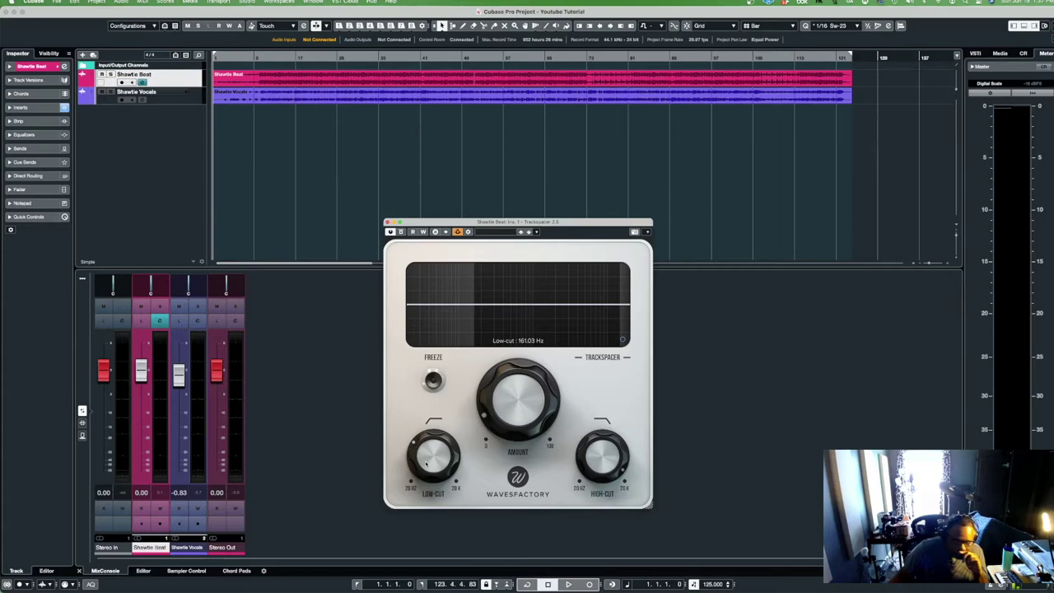
mouse_move(589, 474)
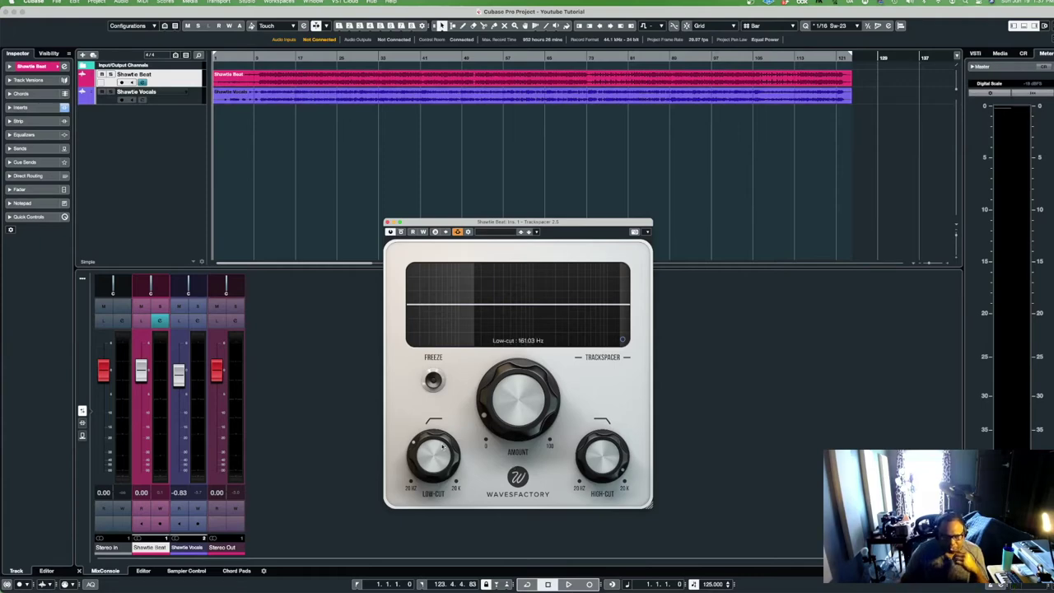
mouse_move(524, 438)
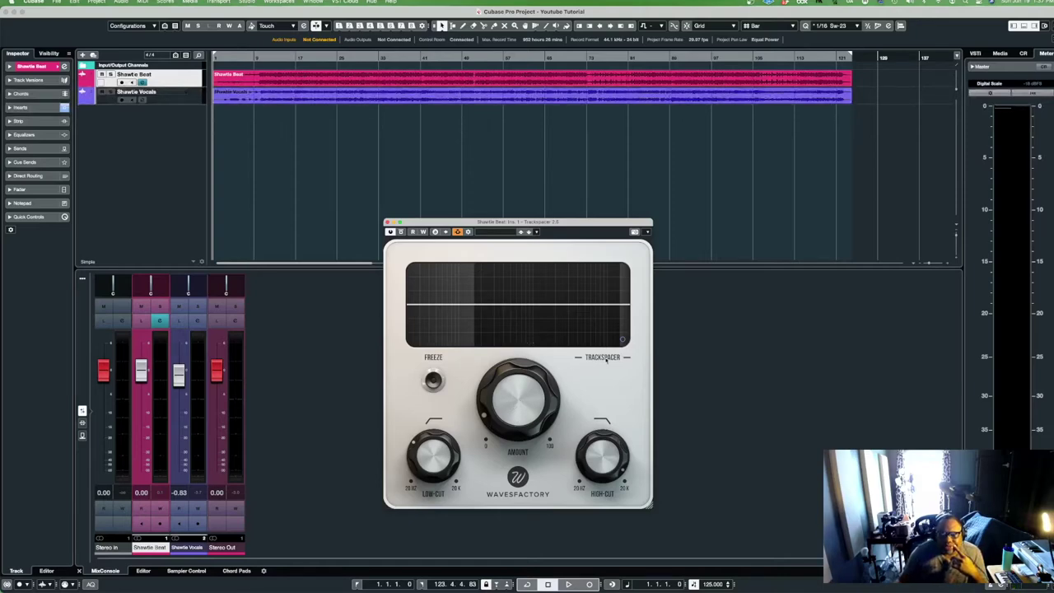
Show Trackspacer's advanced panel, try M/S processing, switch back to L/R and hide the panel again
click(623, 340)
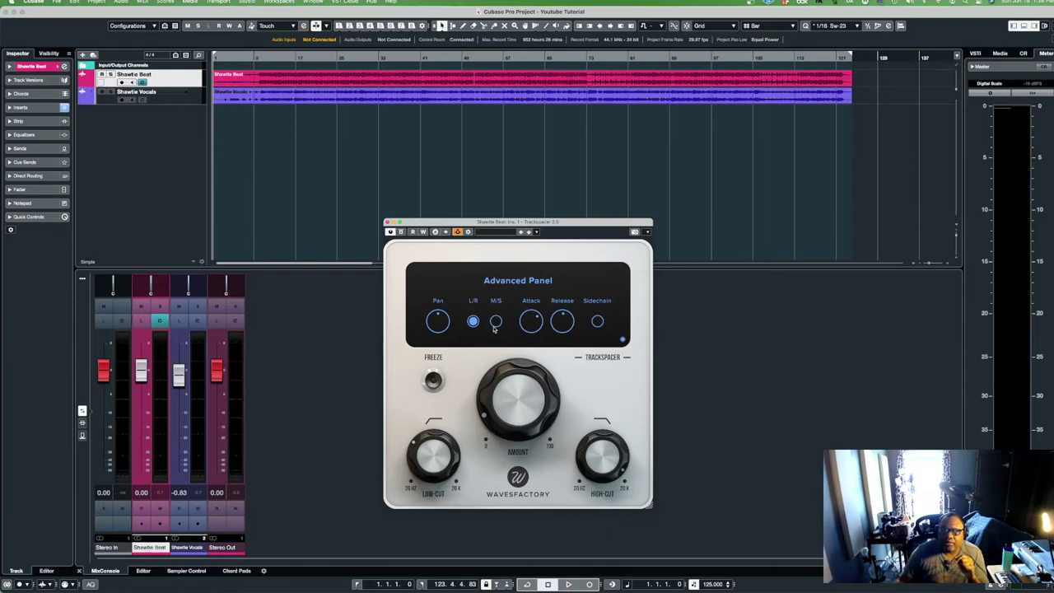
click(495, 323)
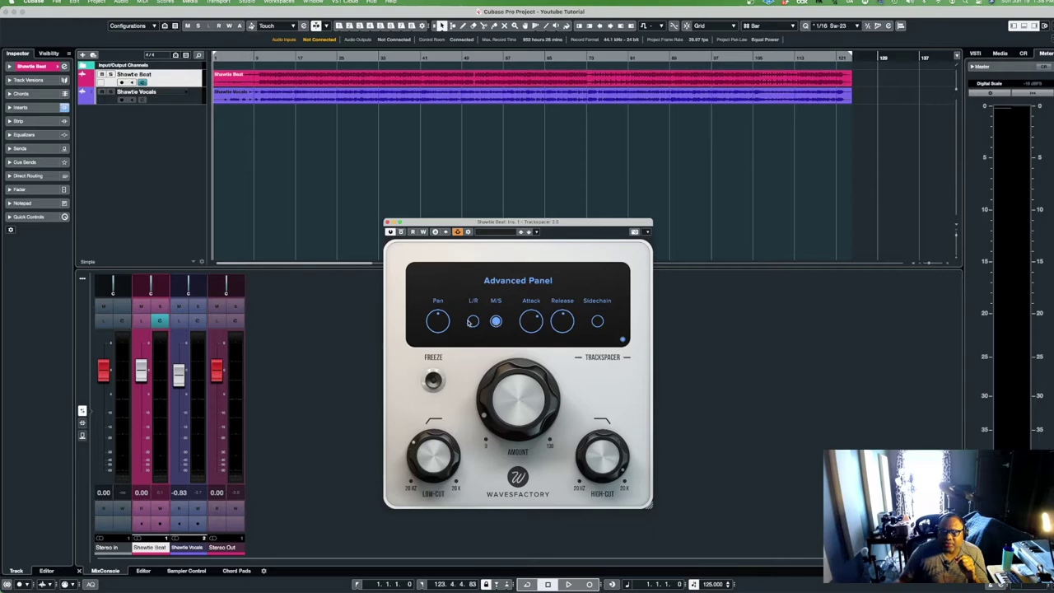
click(472, 321)
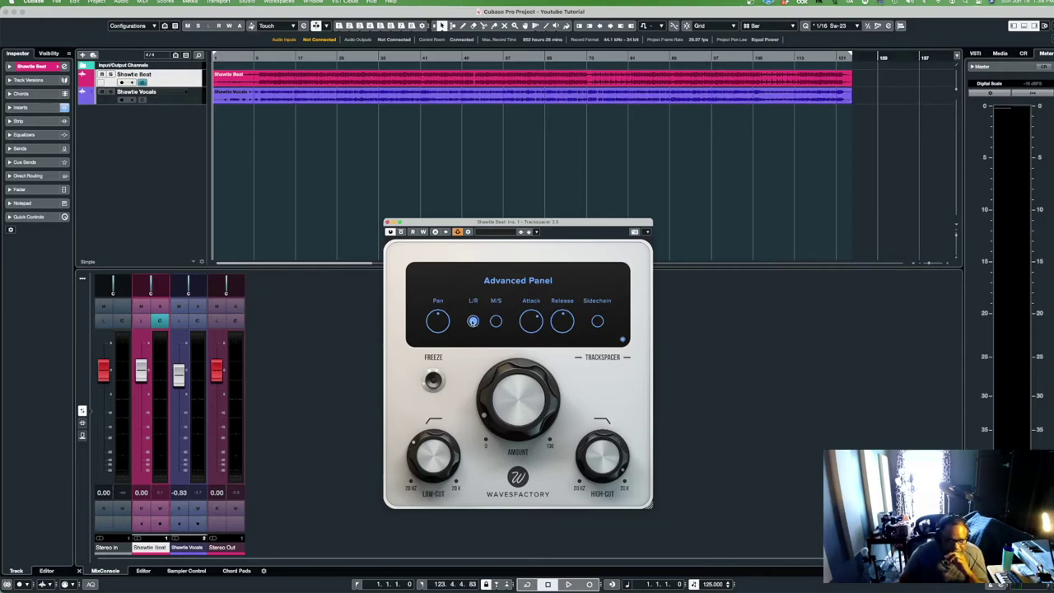
mouse_move(522, 320)
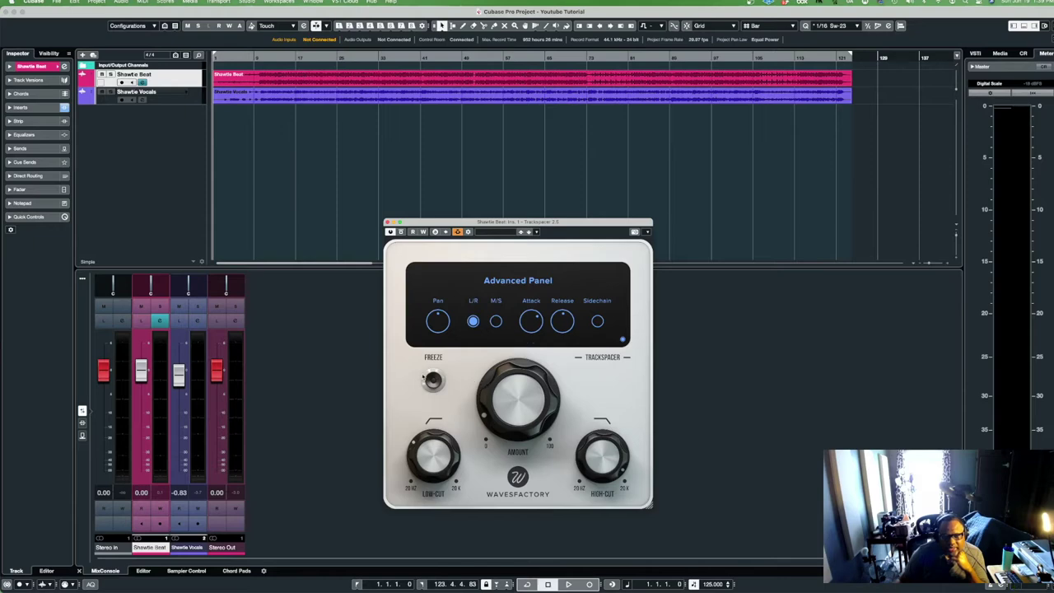
click(622, 338)
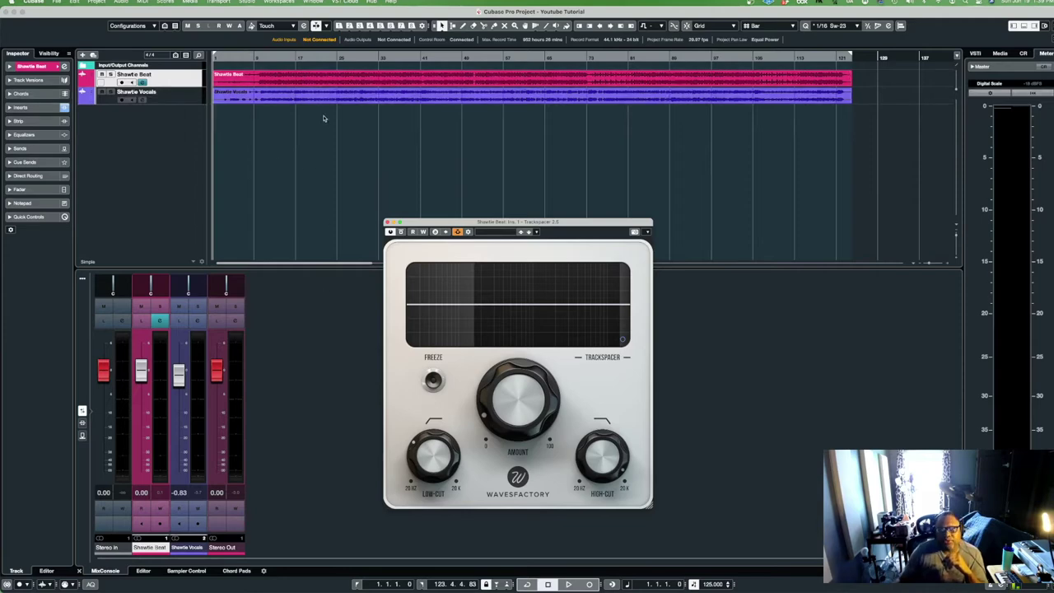
click(310, 85)
click(261, 98)
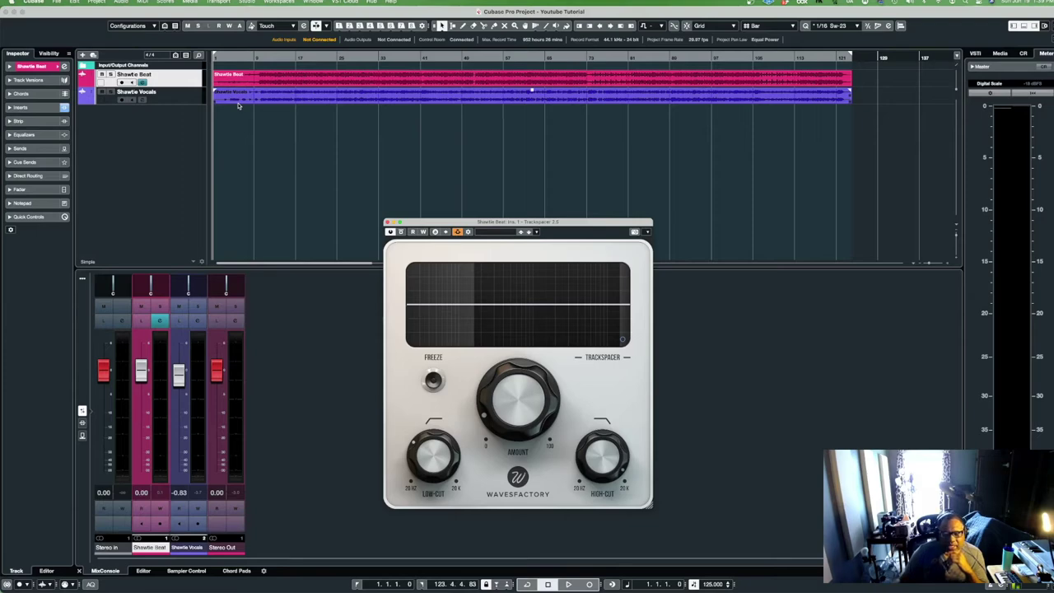
click(238, 105)
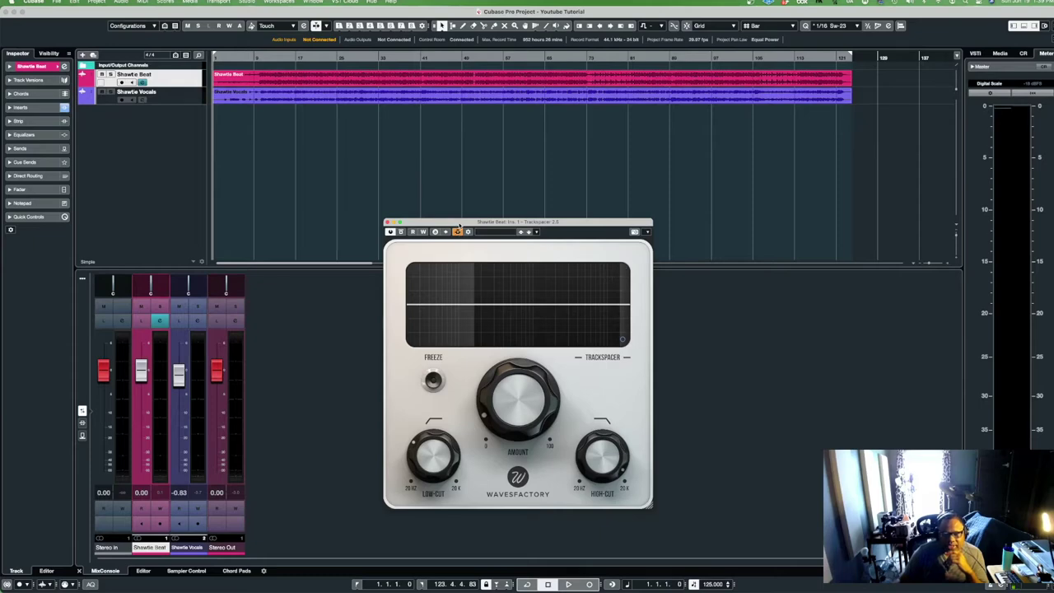
mouse_move(459, 223)
mouse_down()
mouse_move(581, 237)
mouse_move(435, 221)
mouse_move(396, 230)
mouse_move(536, 231)
mouse_move(479, 229)
mouse_up()
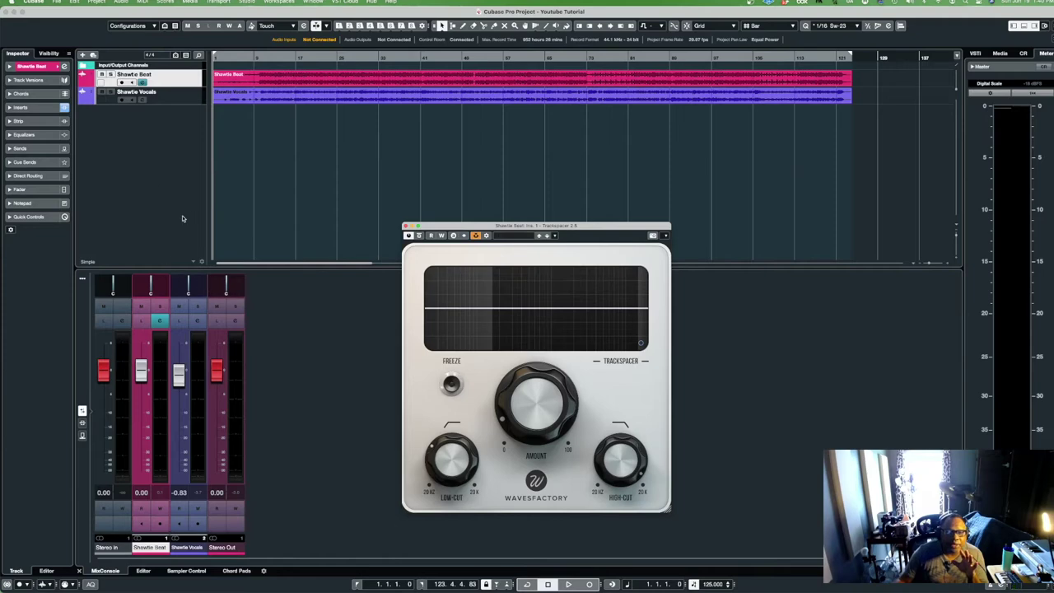
Open the Shawtie Beat channel settings and remove the TR5 Quad Compressor from the second insert slot
click(162, 324)
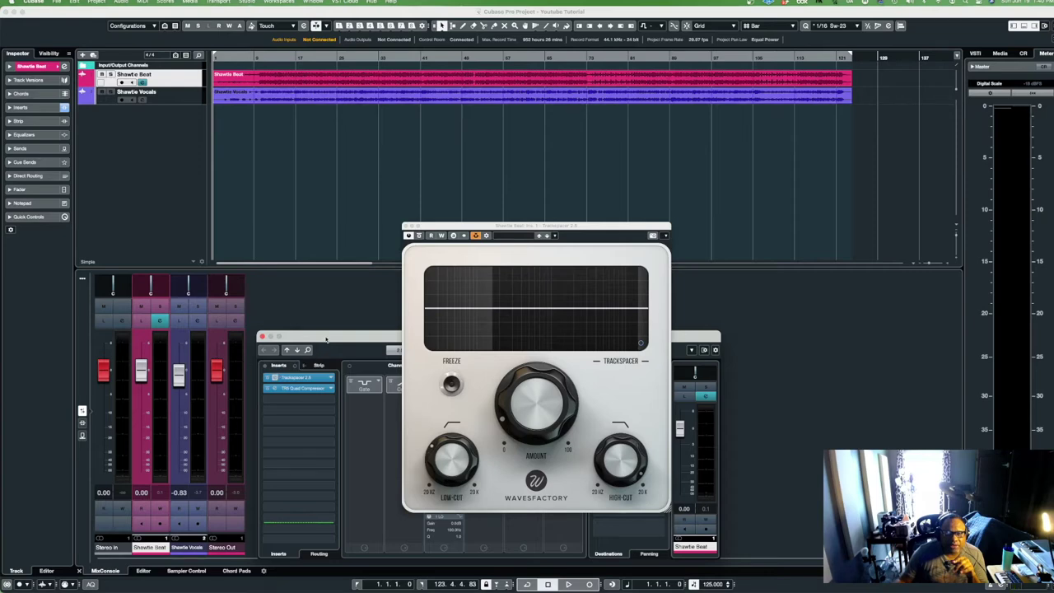
drag(326, 339, 291, 307)
click(262, 358)
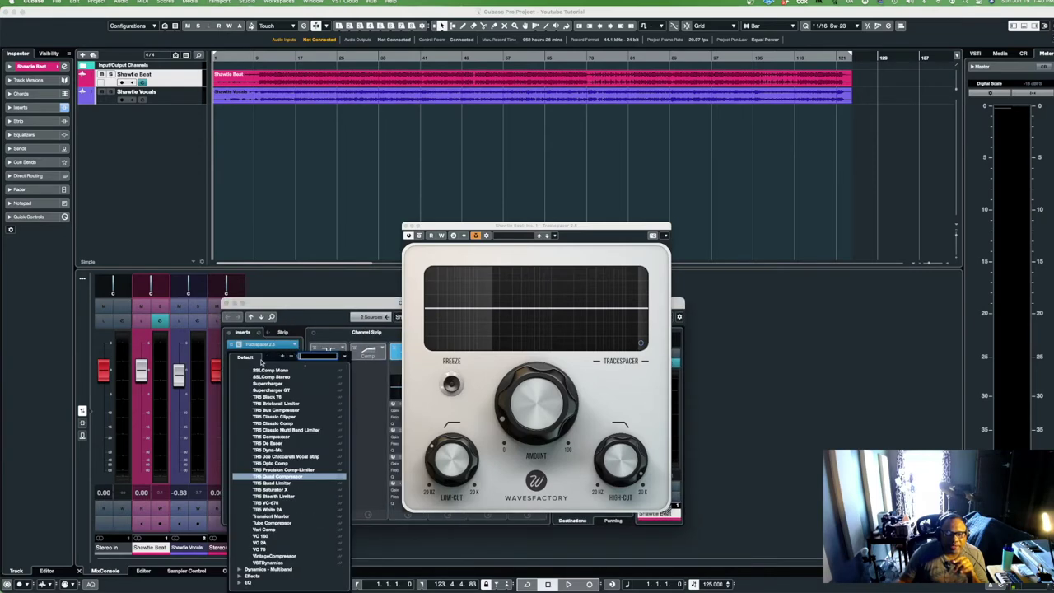
scroll(264, 367, up, 15)
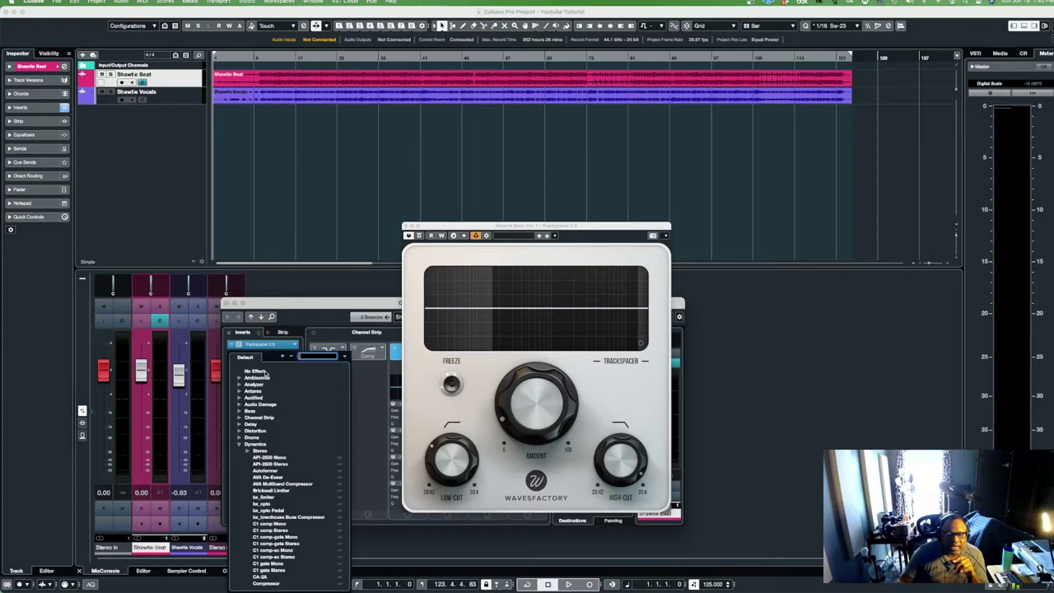
click(266, 373)
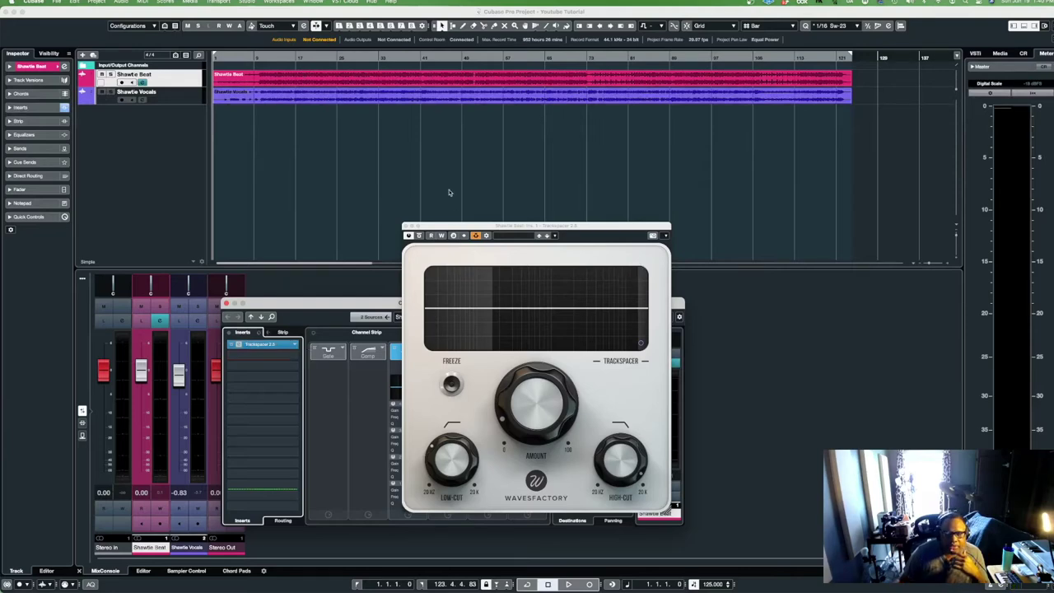
View Trackspacer's side-chain routing and switch its side-chain input off and on again
drag(481, 228, 434, 238)
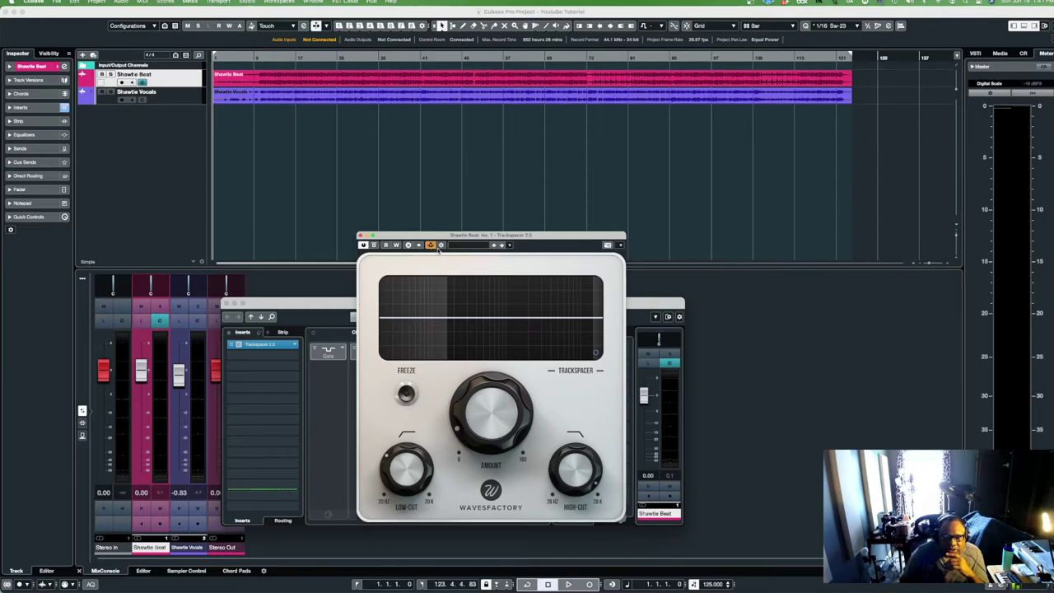
click(441, 246)
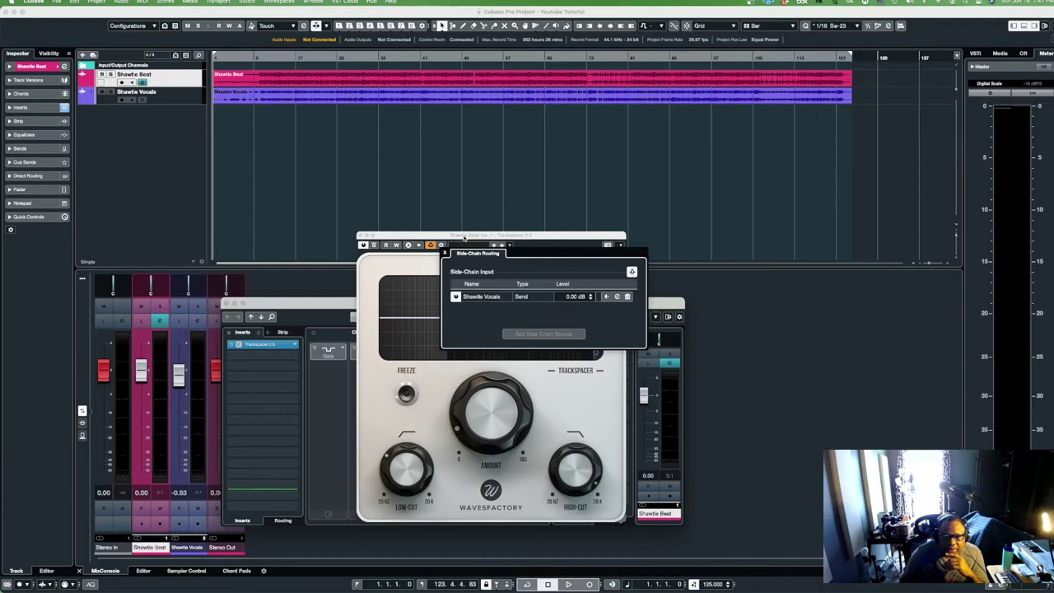
click(445, 253)
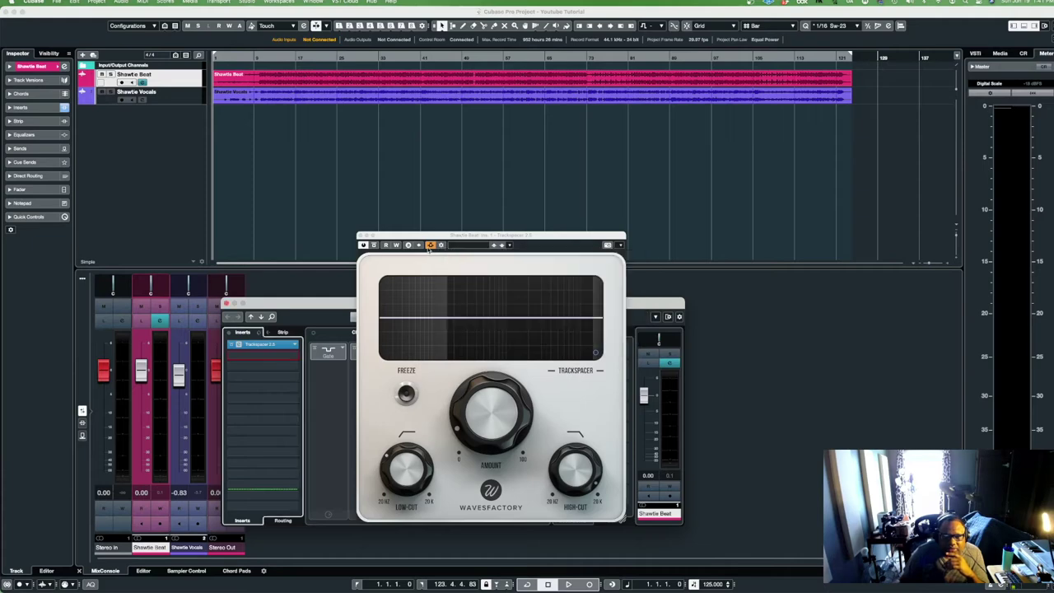
click(431, 246)
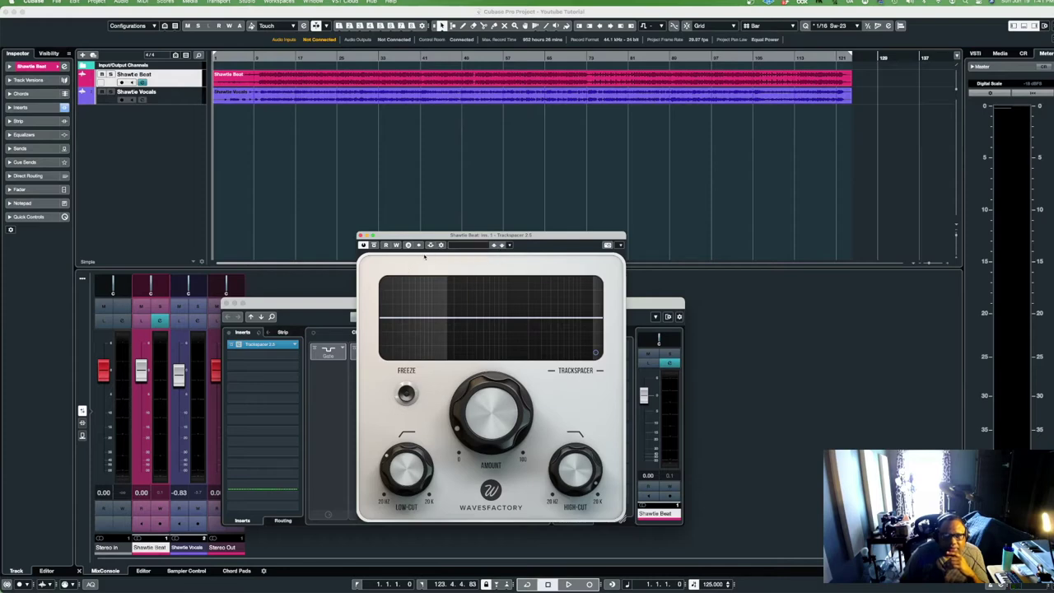
click(430, 246)
right_click(431, 246)
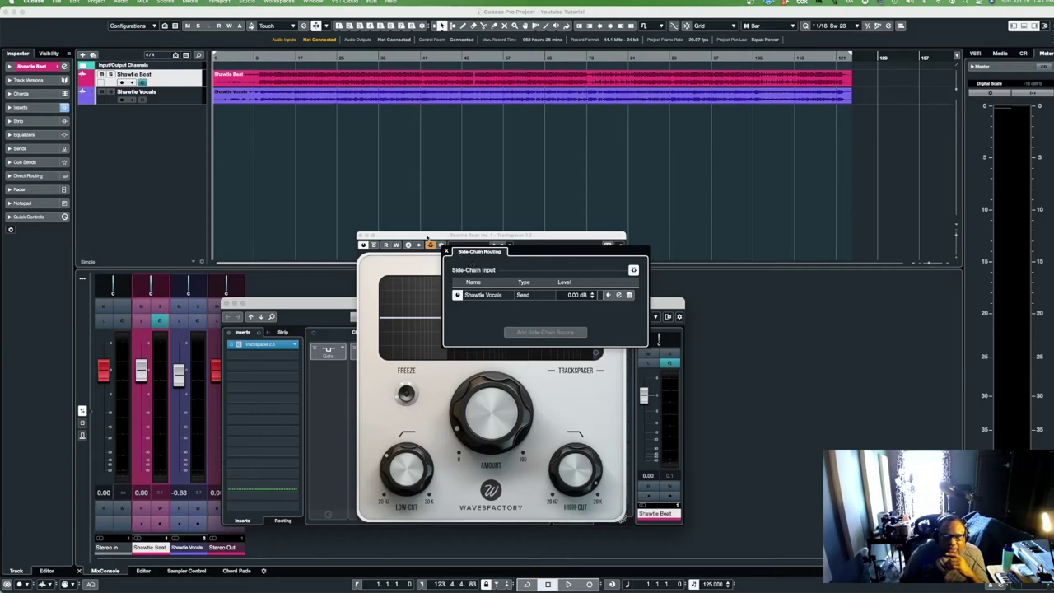
click(446, 250)
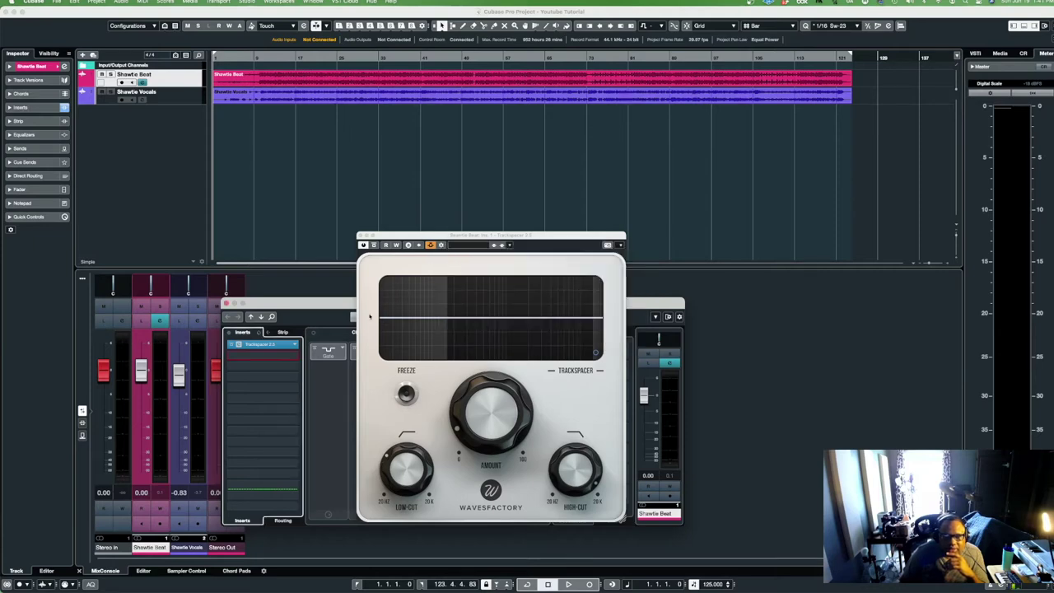
Check the Shawtie Beat channel's available send destinations, and reopen its channel settings and the Trackspacer window
drag(400, 235, 788, 173)
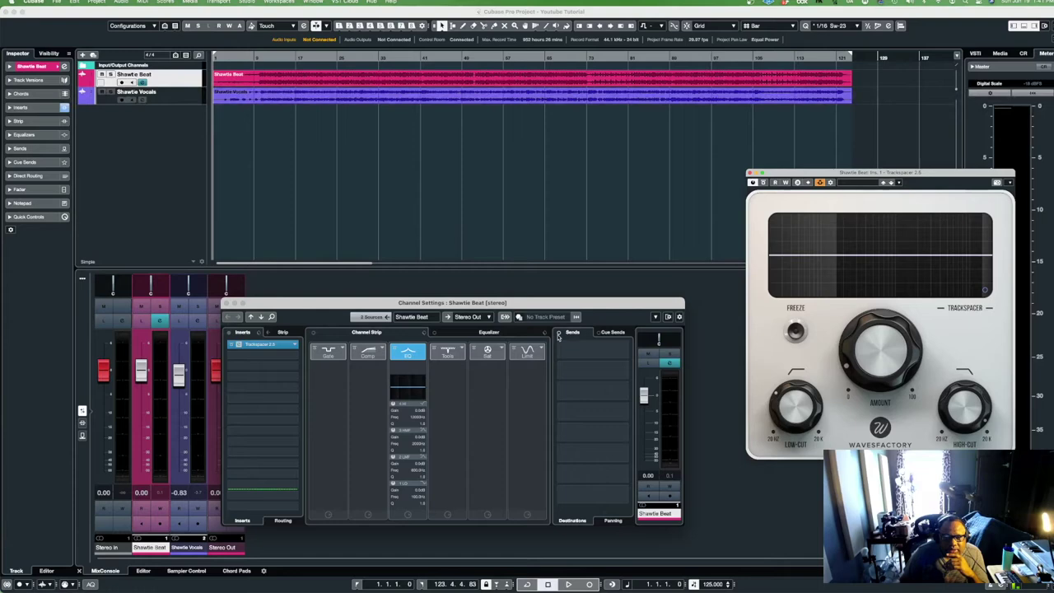
click(581, 346)
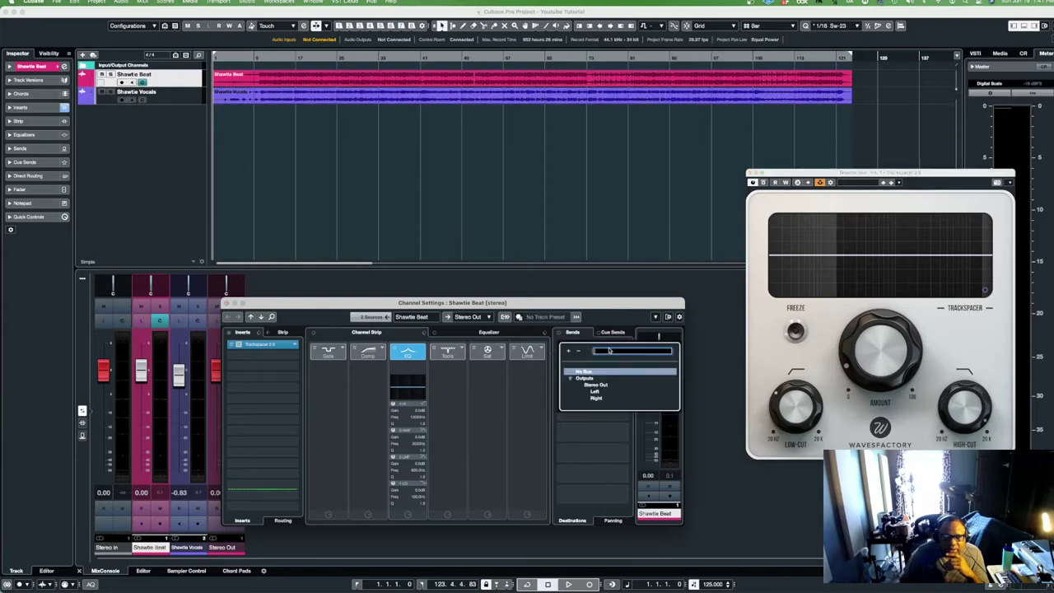
click(725, 402)
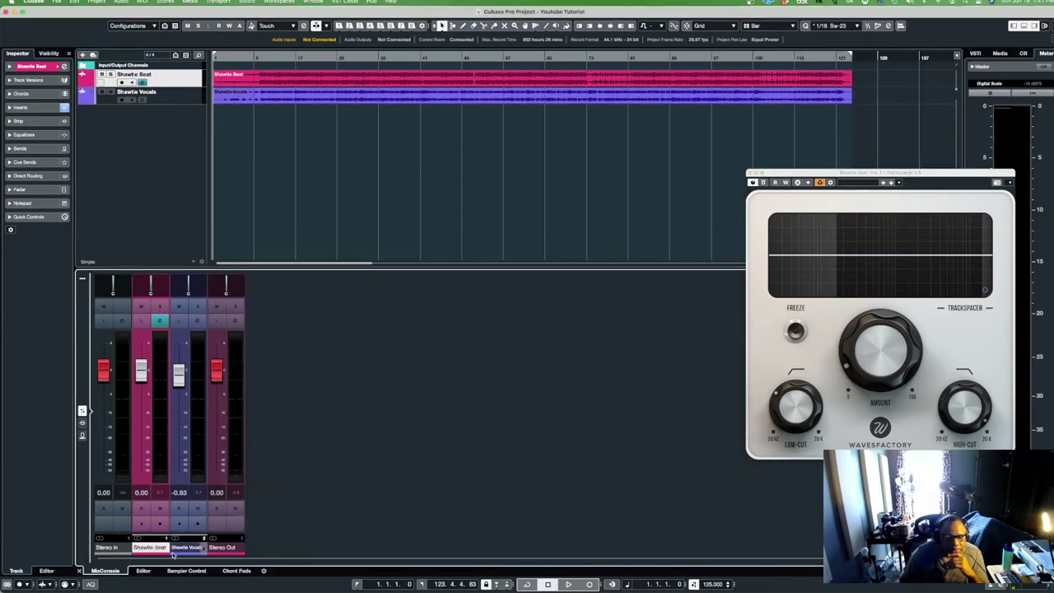
click(160, 322)
click(160, 321)
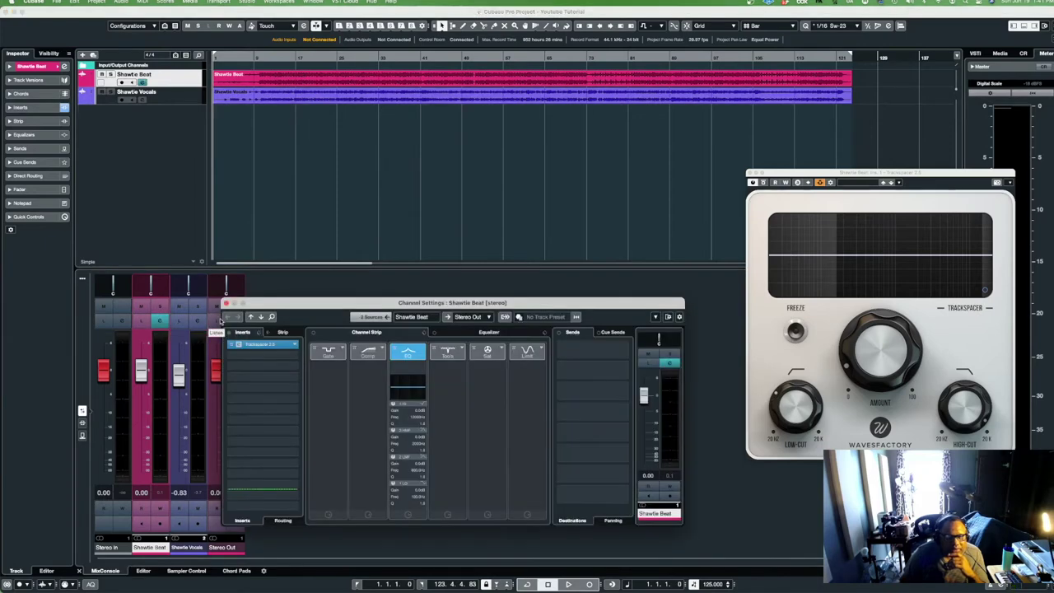
click(274, 347)
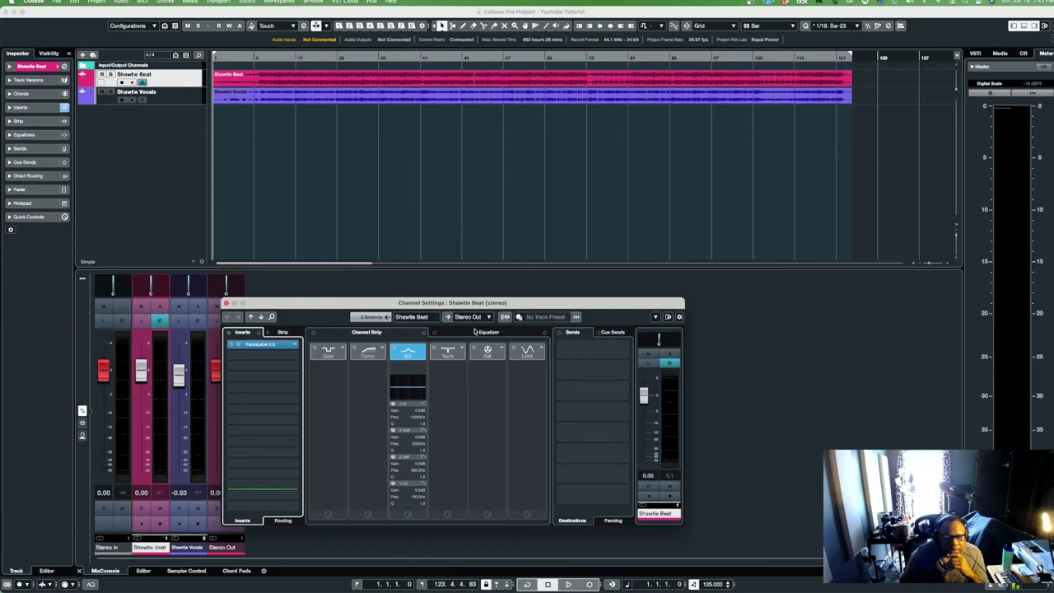
click(238, 345)
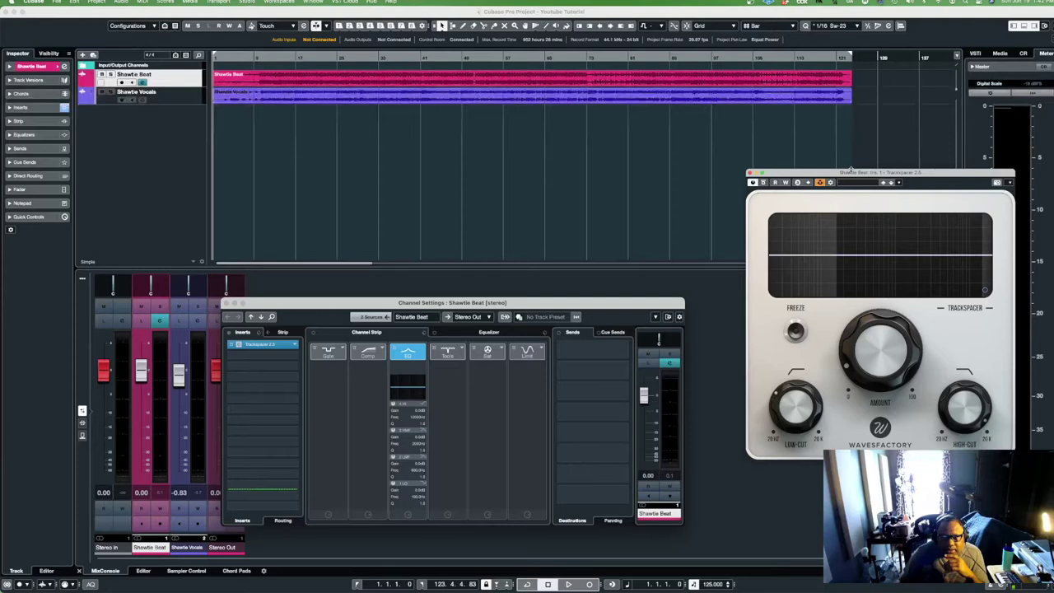
Delete Shawtie Vocals from Trackspacer's side-chain inputs and close the routing settings
drag(851, 175, 734, 196)
click(704, 203)
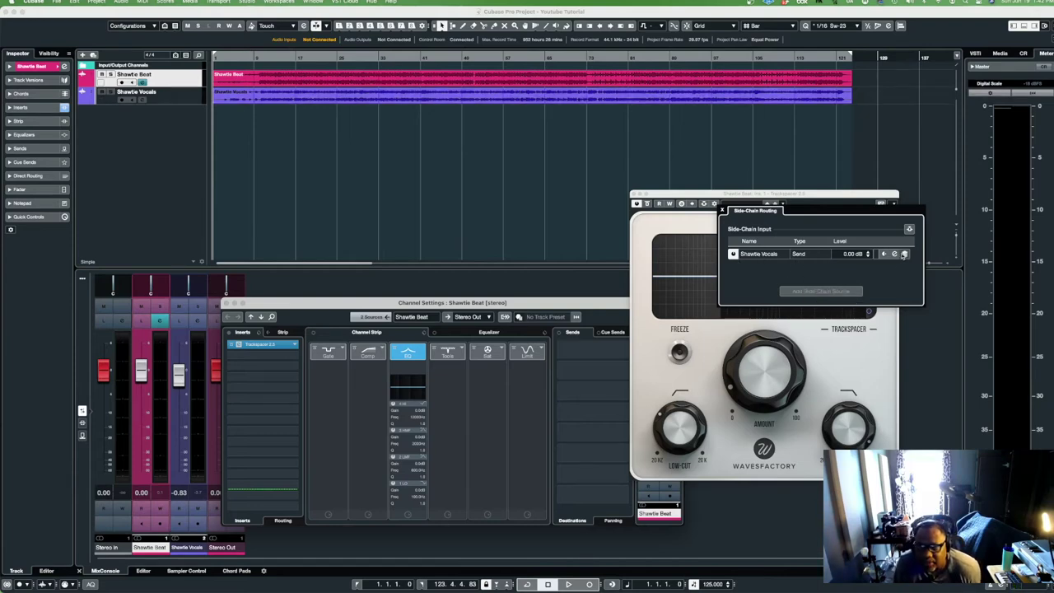
click(904, 255)
click(881, 203)
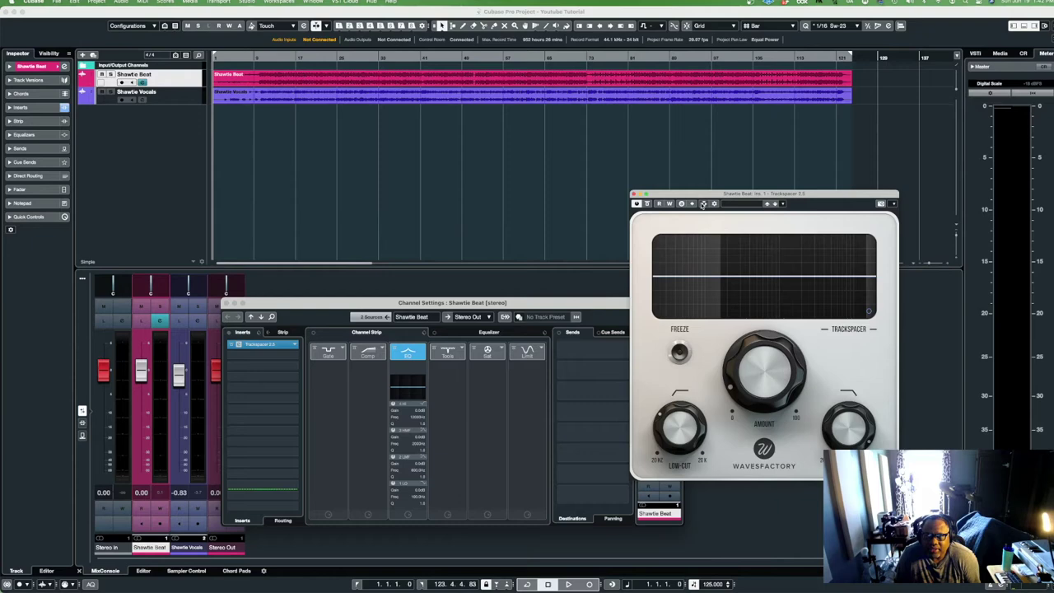
Activate Trackspacer's side-chain, add Shawtie Vocals as its side-chain source and close the routing settings
click(703, 203)
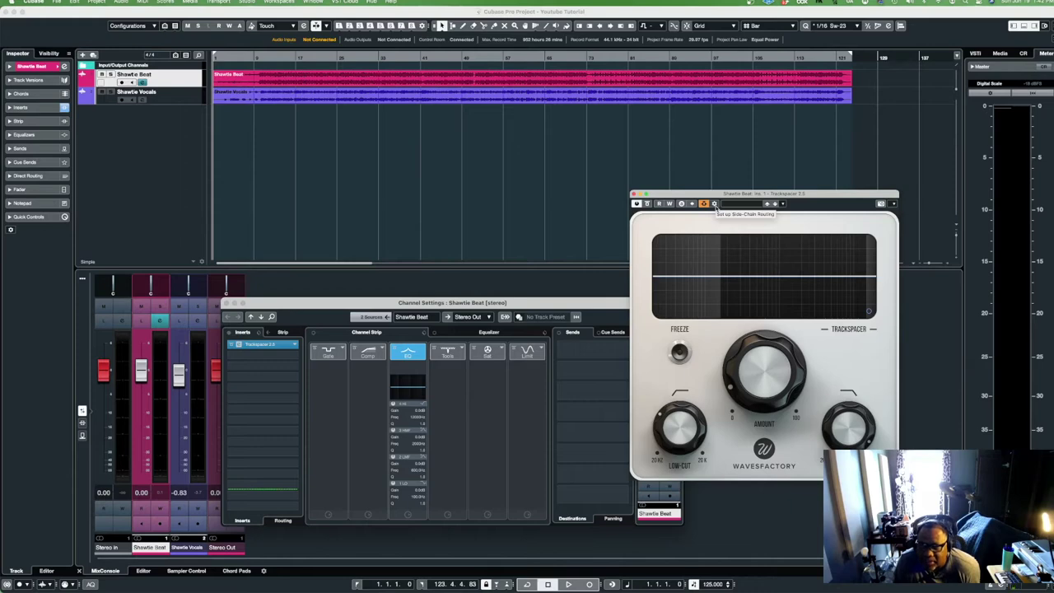
click(714, 204)
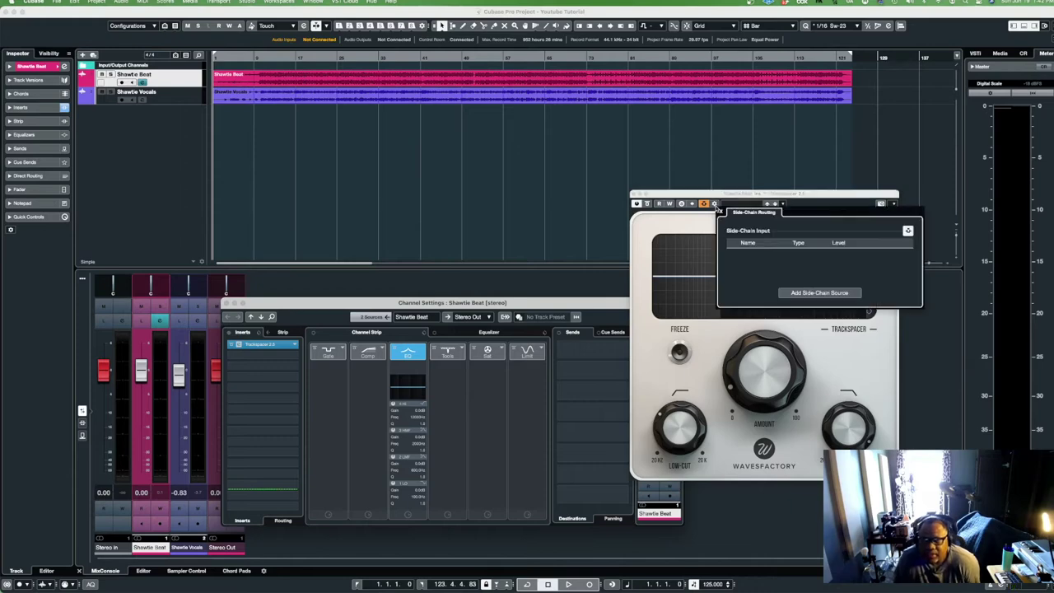
click(812, 293)
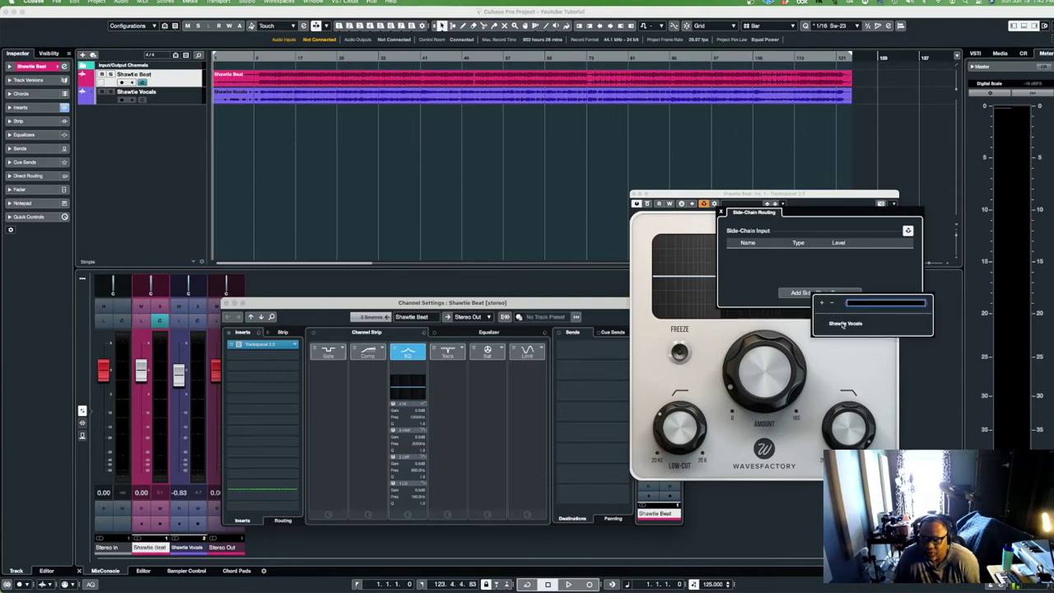
click(844, 325)
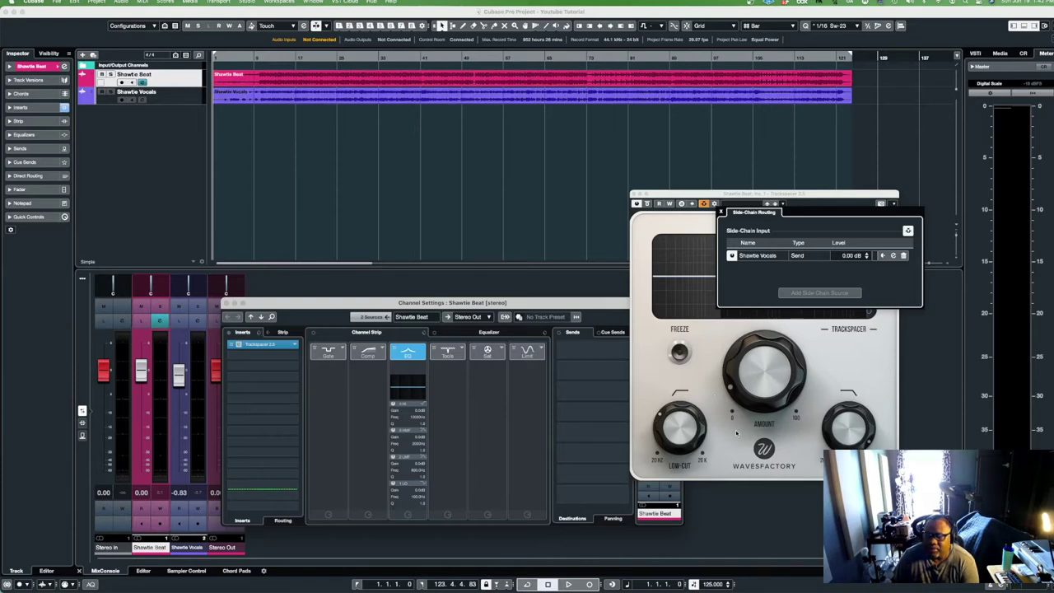
click(701, 221)
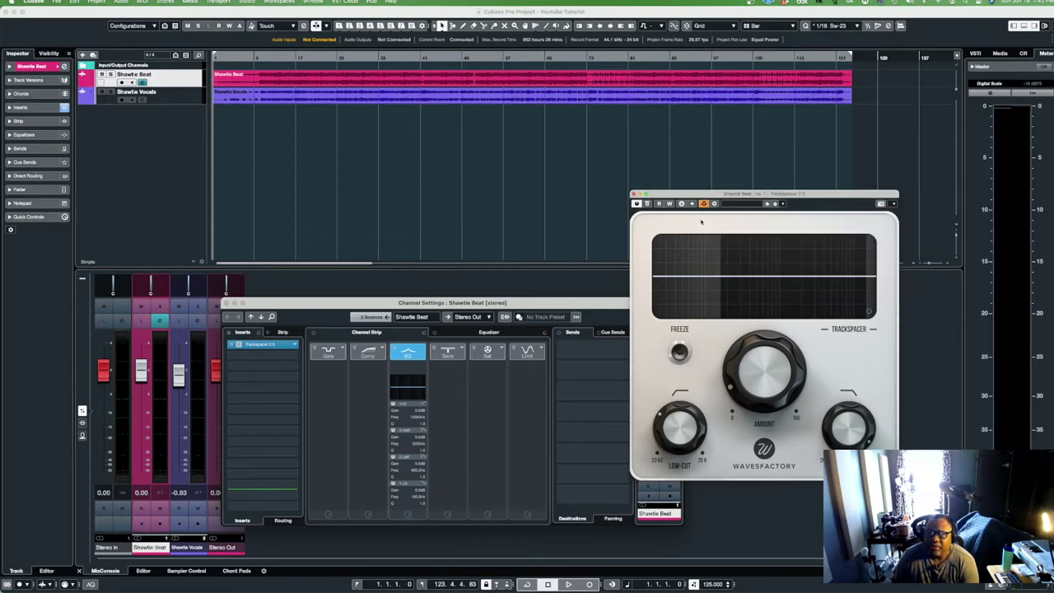
Switch Trackspacer's side-chain off and on again, and separate the Trackspacer and Shawtie Beat channel settings windows
click(703, 205)
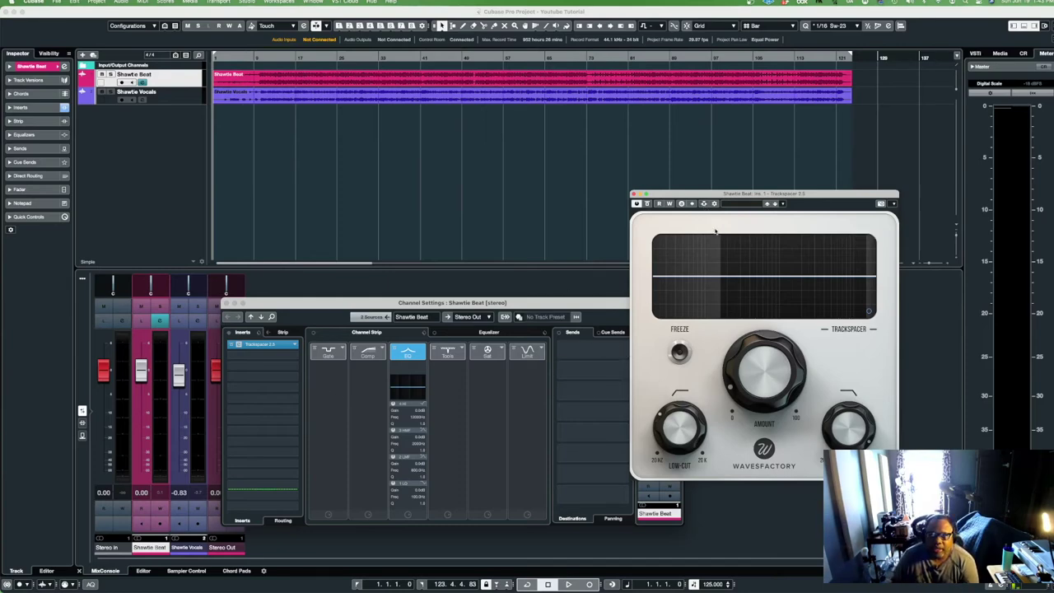
drag(681, 194, 718, 183)
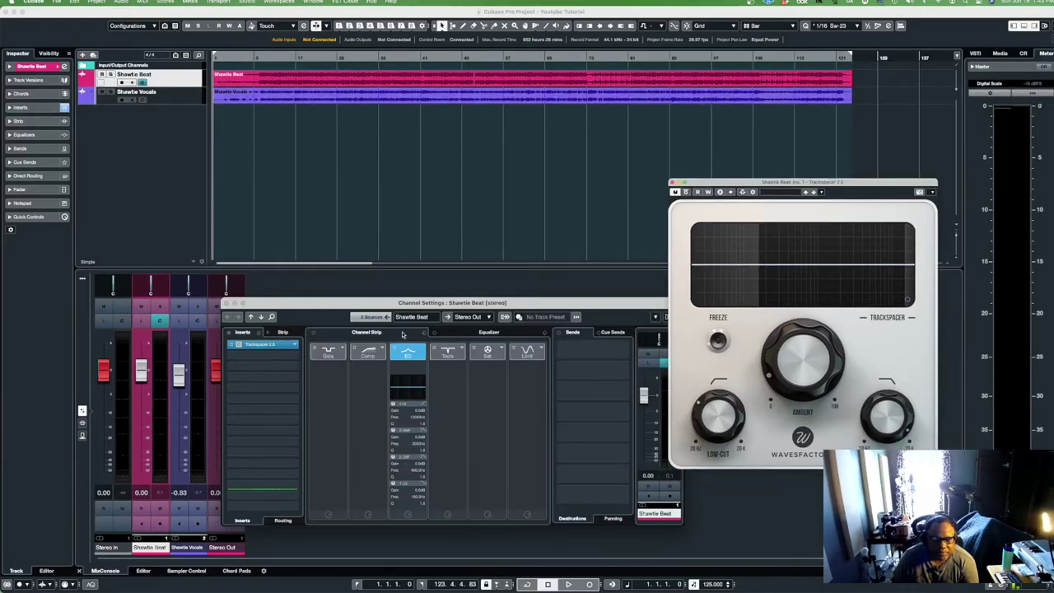
drag(354, 311, 325, 267)
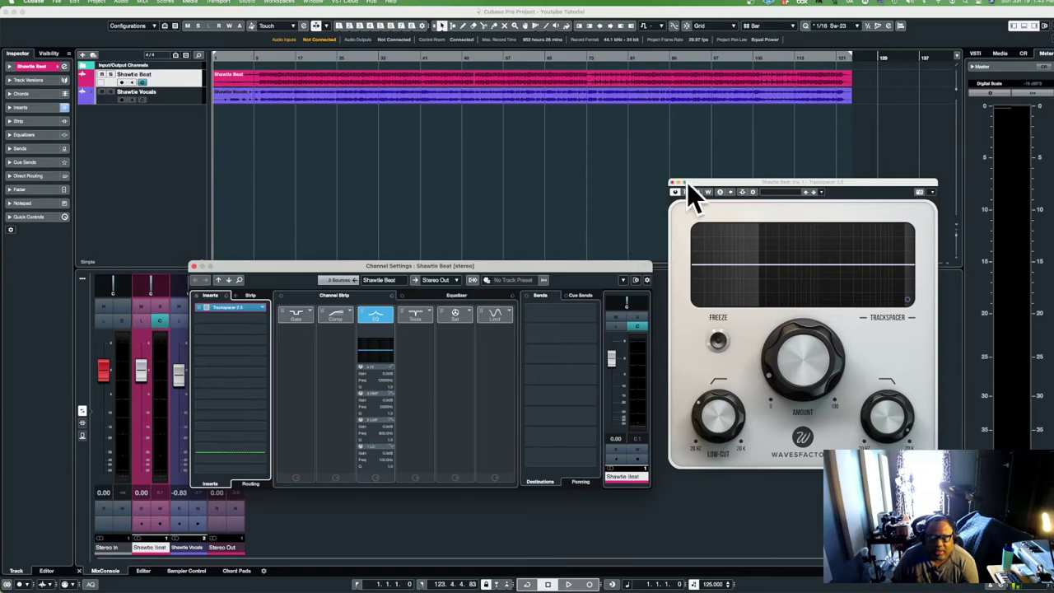
click(742, 192)
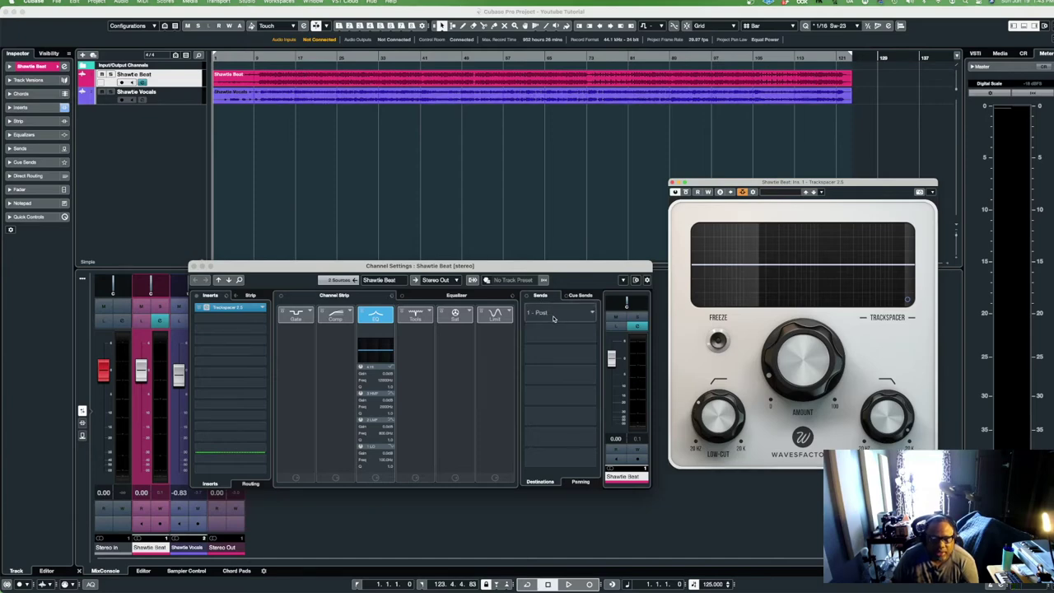
Check the Shawtie Beat channel's send destinations for a Trackspacer side-chain entry, and close the plug-in and channel windows
click(590, 314)
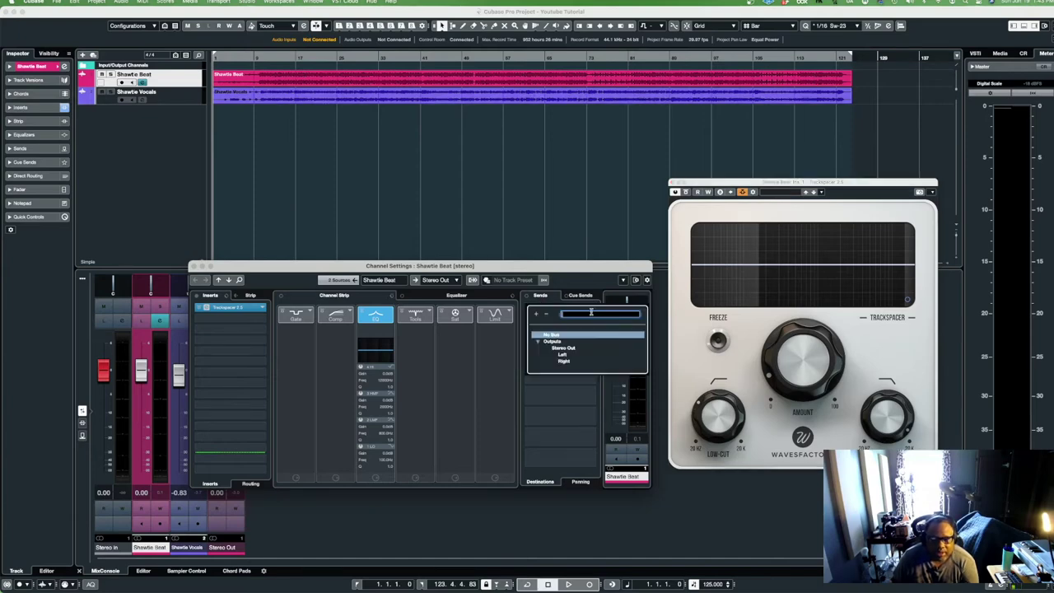
click(553, 370)
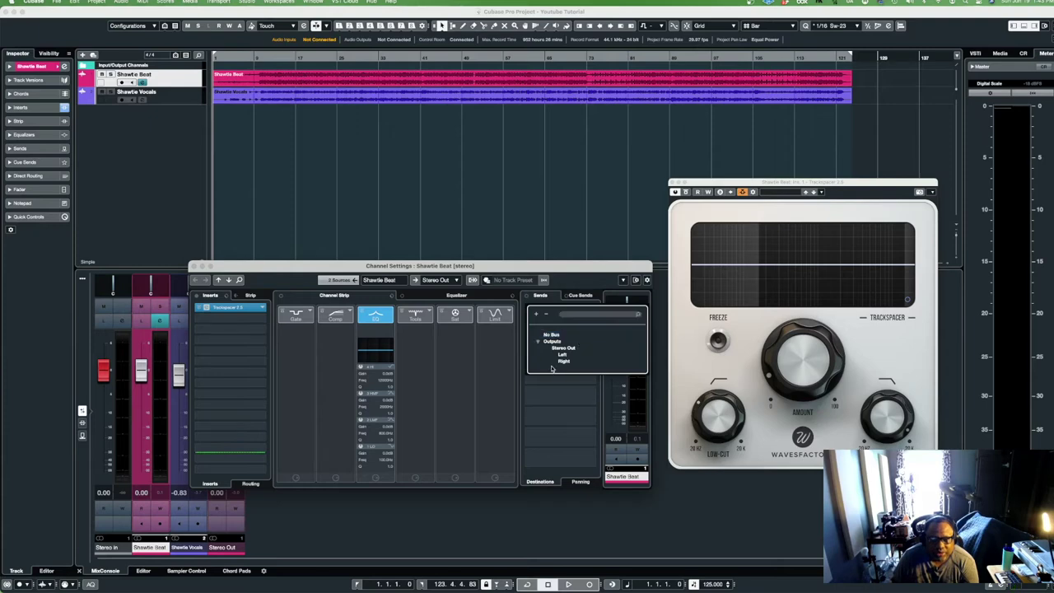
click(537, 301)
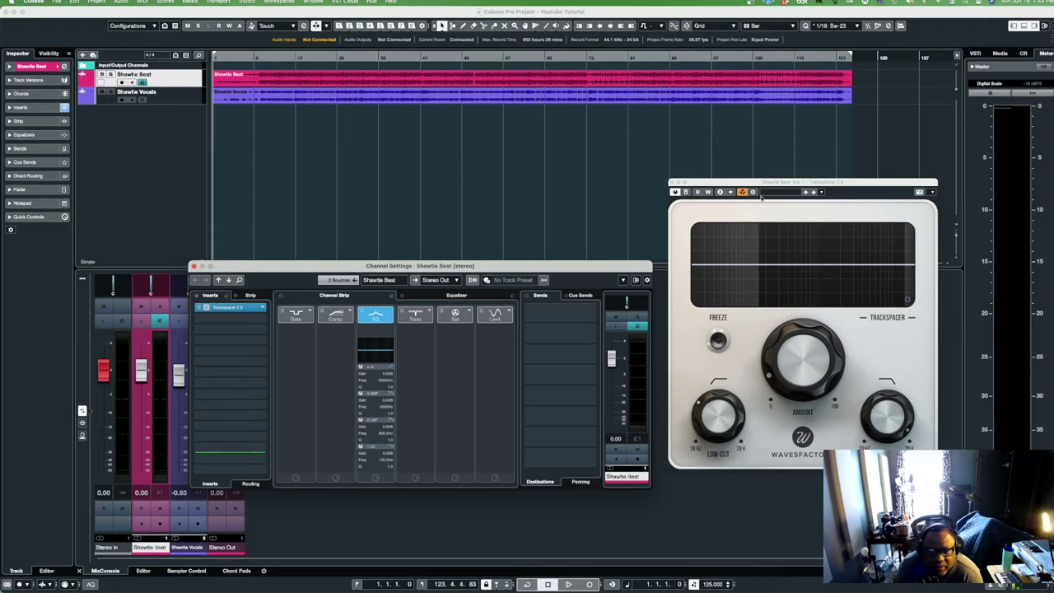
click(225, 309)
click(225, 310)
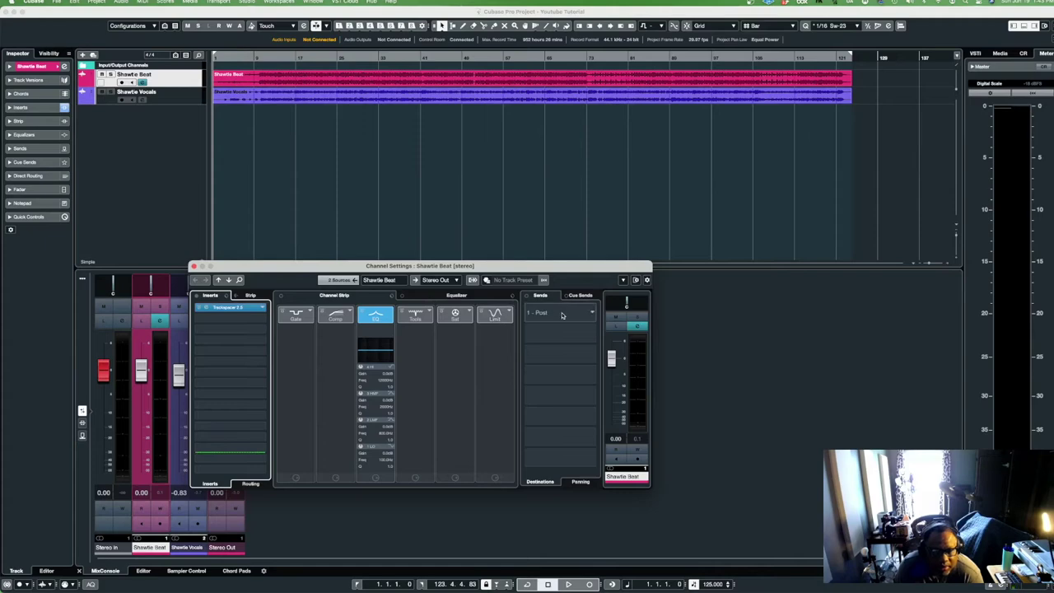
click(587, 313)
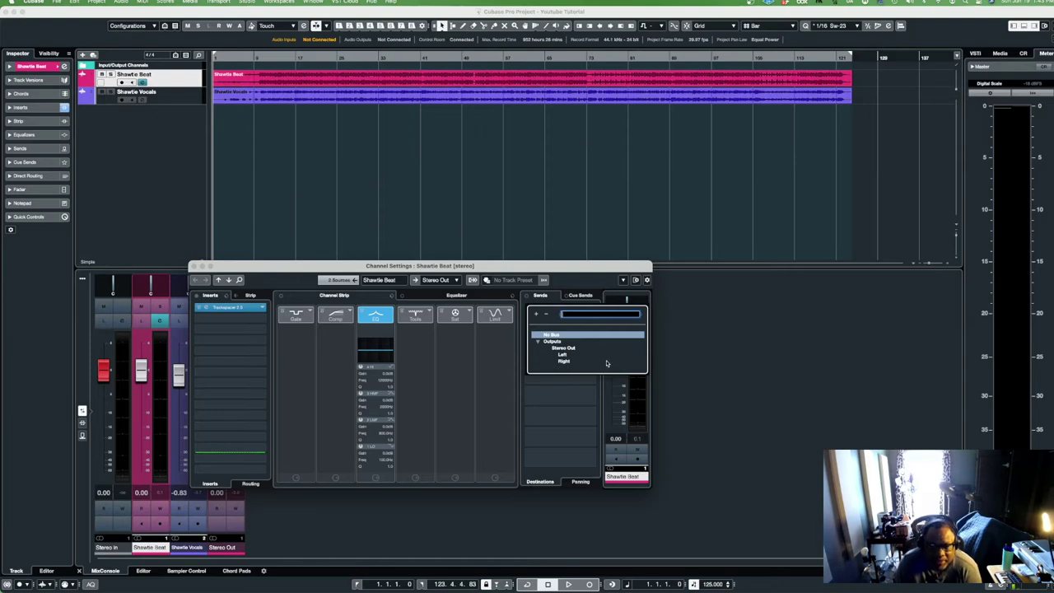
click(683, 369)
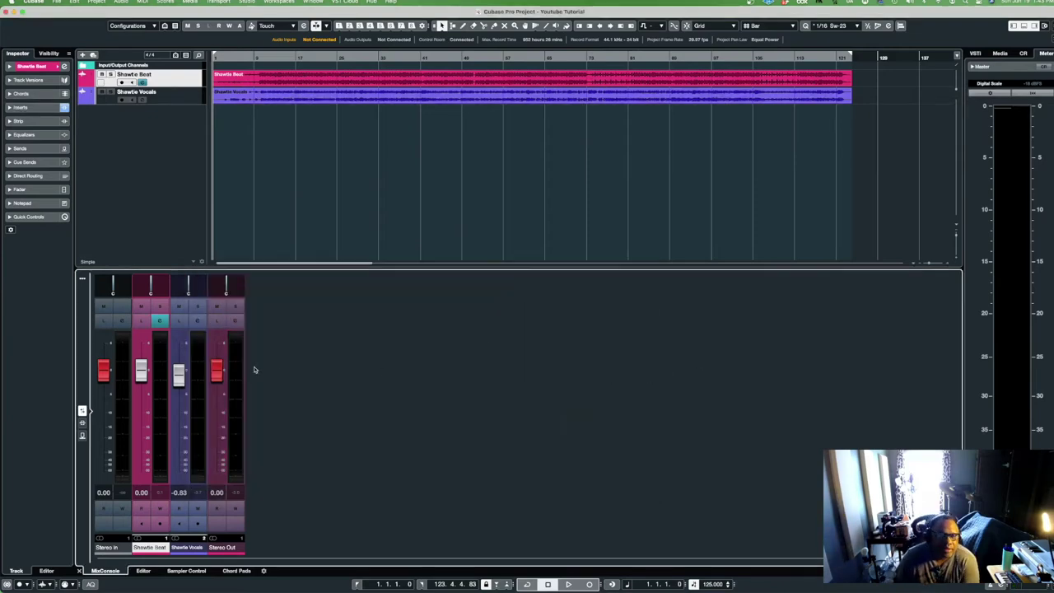
Bring up the Shawtie Vocals channel settings and set its first send to No Bus
click(160, 322)
click(160, 321)
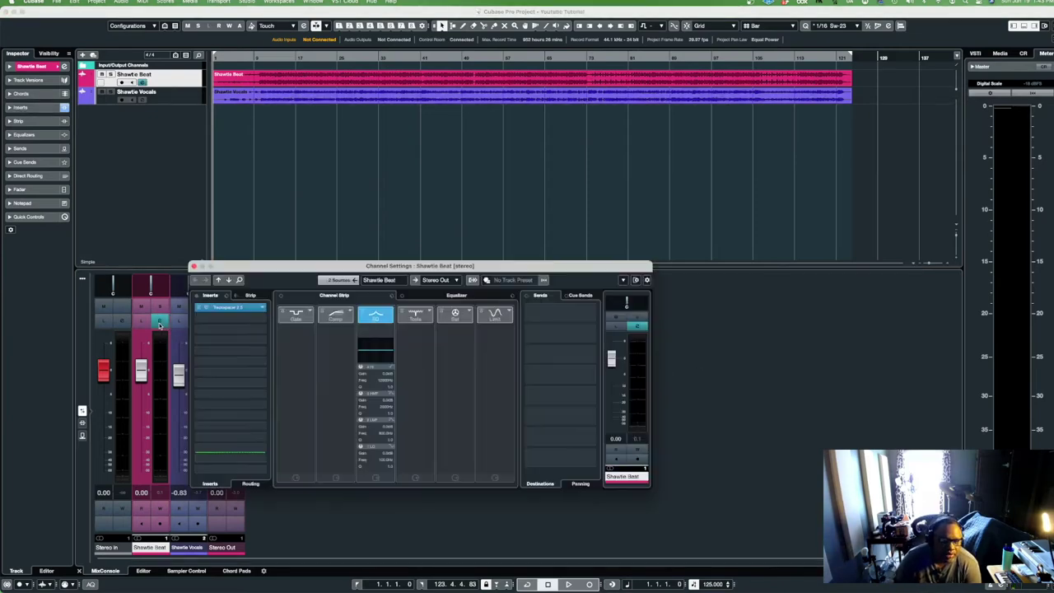
click(160, 321)
click(200, 321)
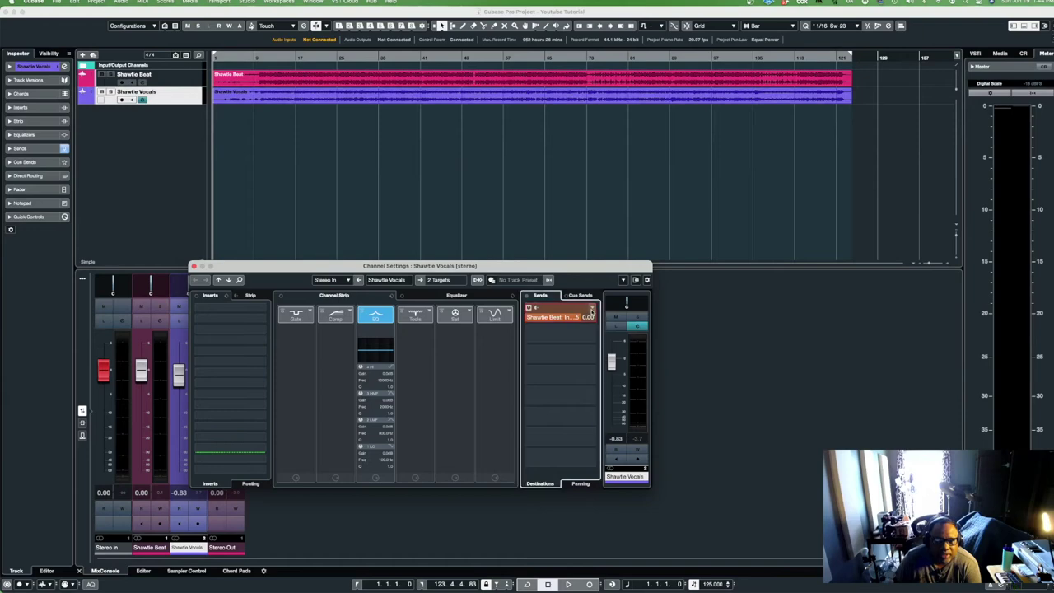
click(590, 314)
click(551, 335)
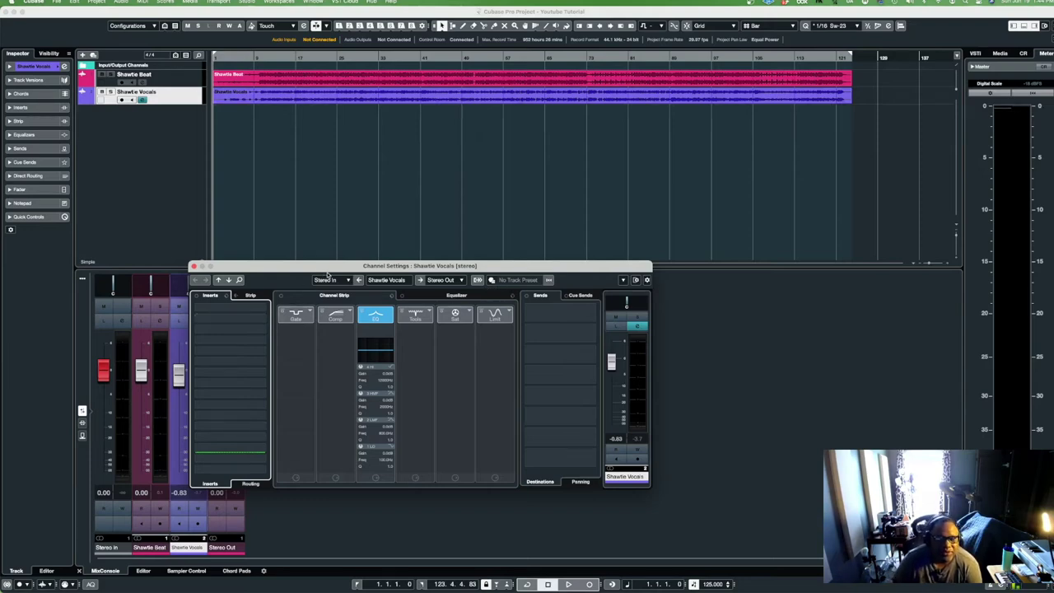
Route the first Shawtie Vocals send to the Trackspacer side-chain on Shawtie Beat, activate it and close the channel settings
drag(339, 270, 450, 268)
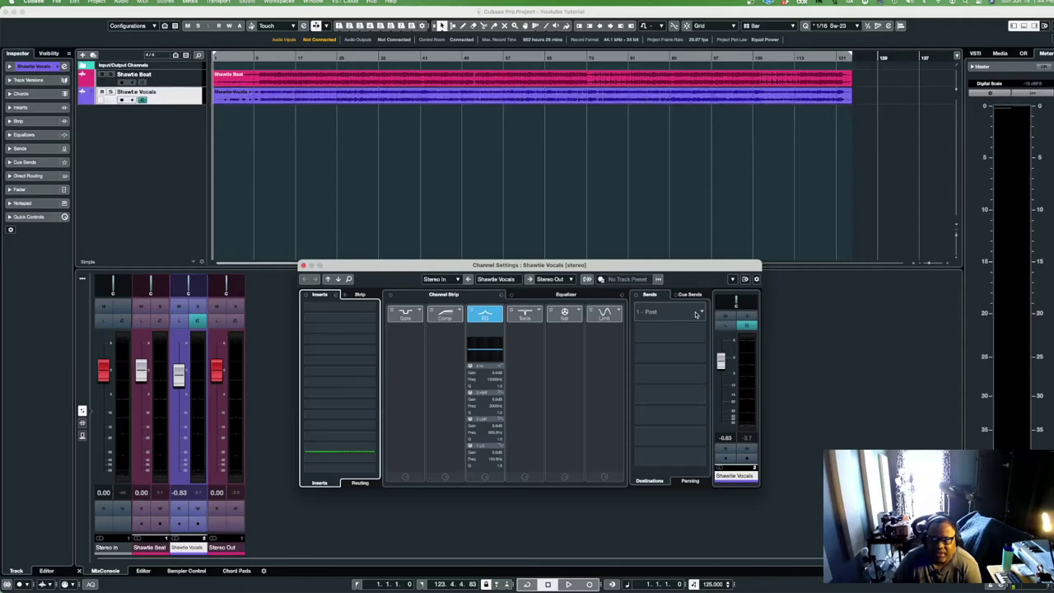
click(696, 313)
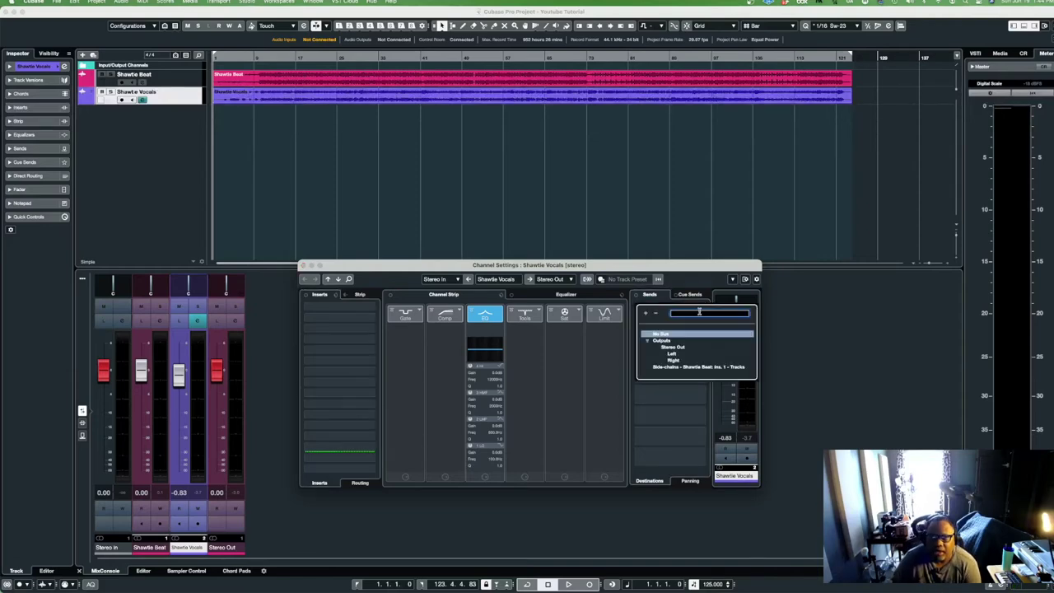
click(690, 368)
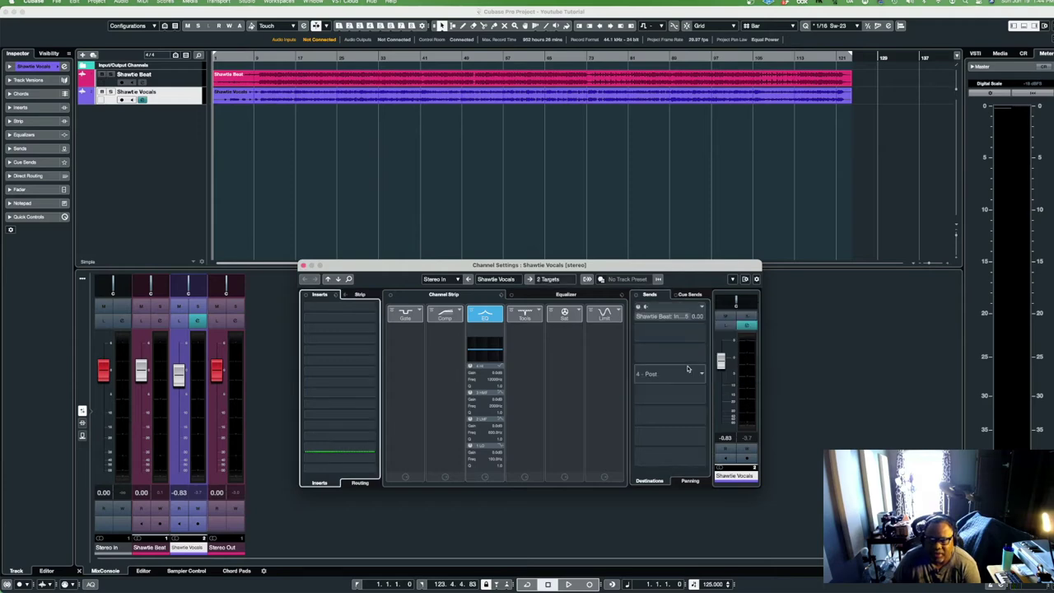
click(639, 307)
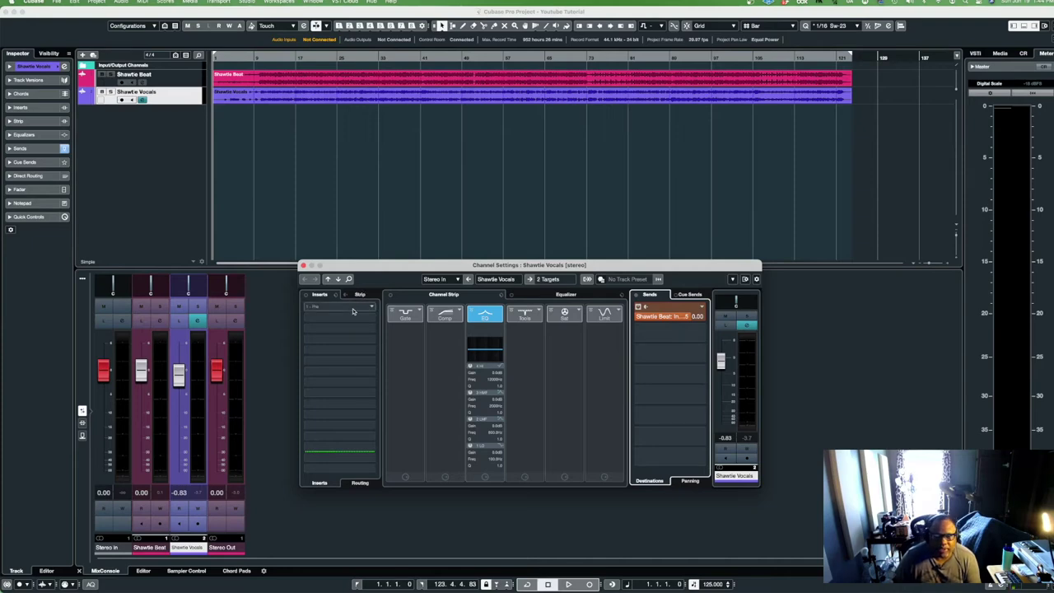
click(303, 266)
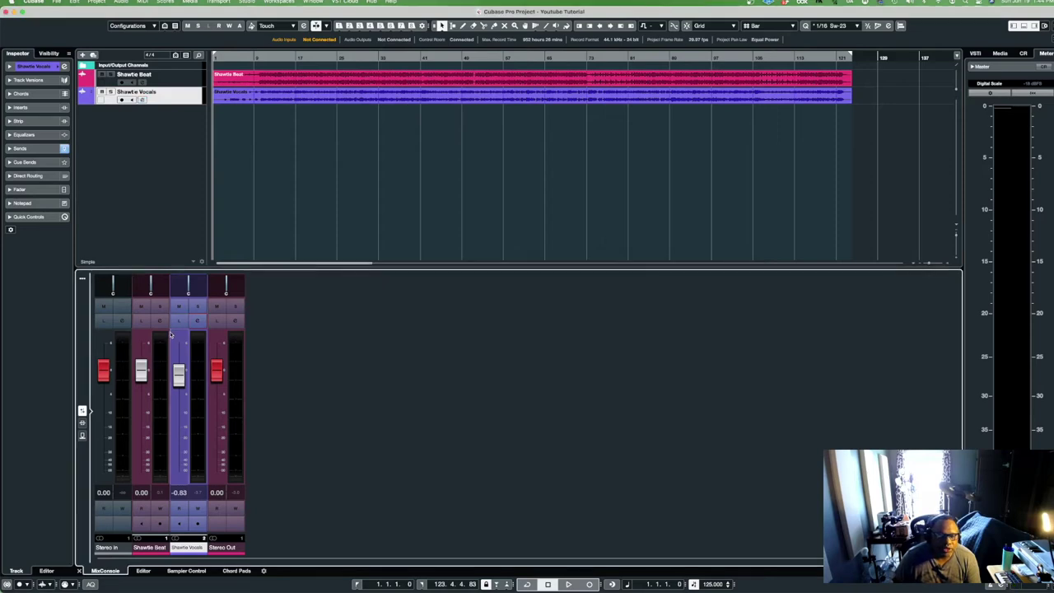
Reopen Trackspacer from the Shawtie Beat channel's inserts and view its side-chain routing
click(198, 323)
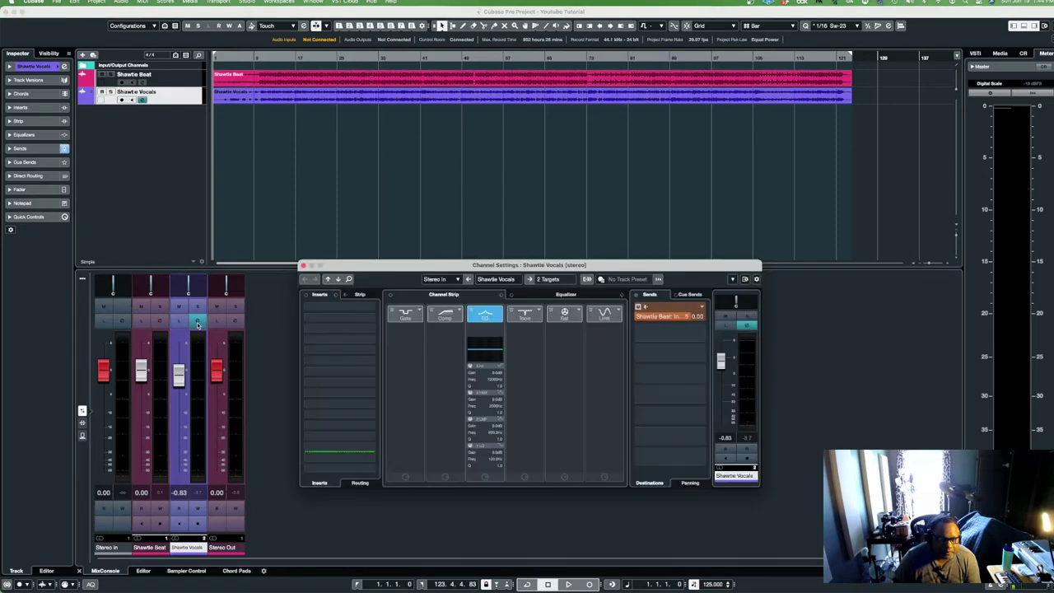
click(199, 323)
click(160, 320)
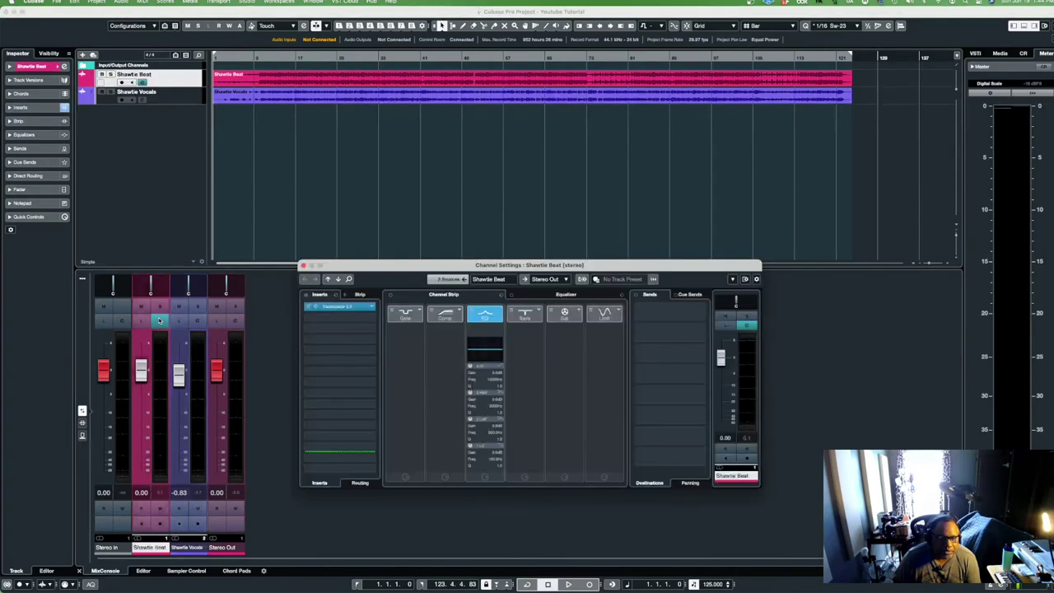
click(317, 309)
click(317, 309)
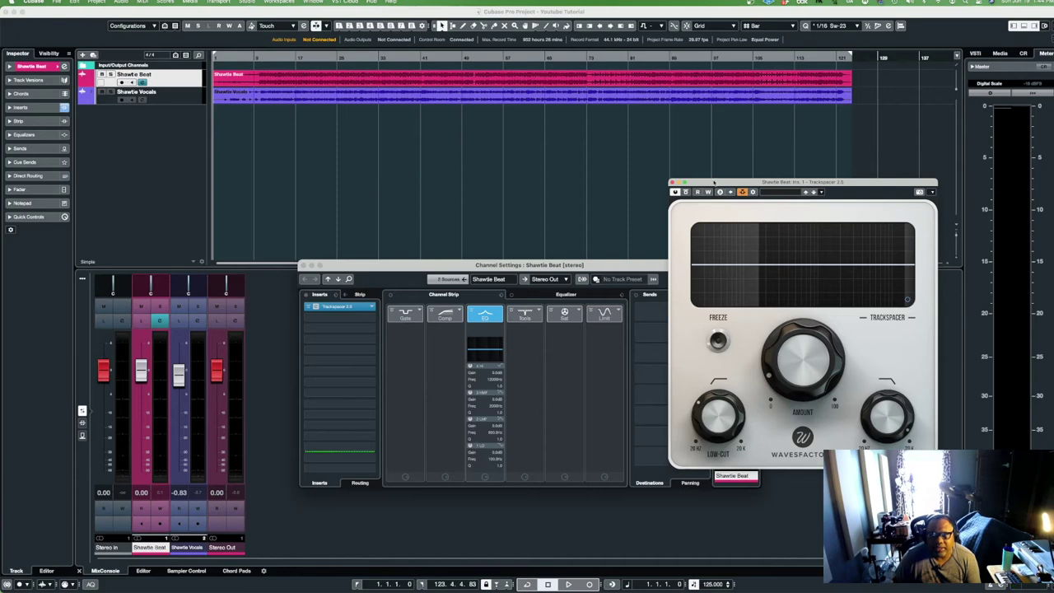
drag(714, 182, 467, 210)
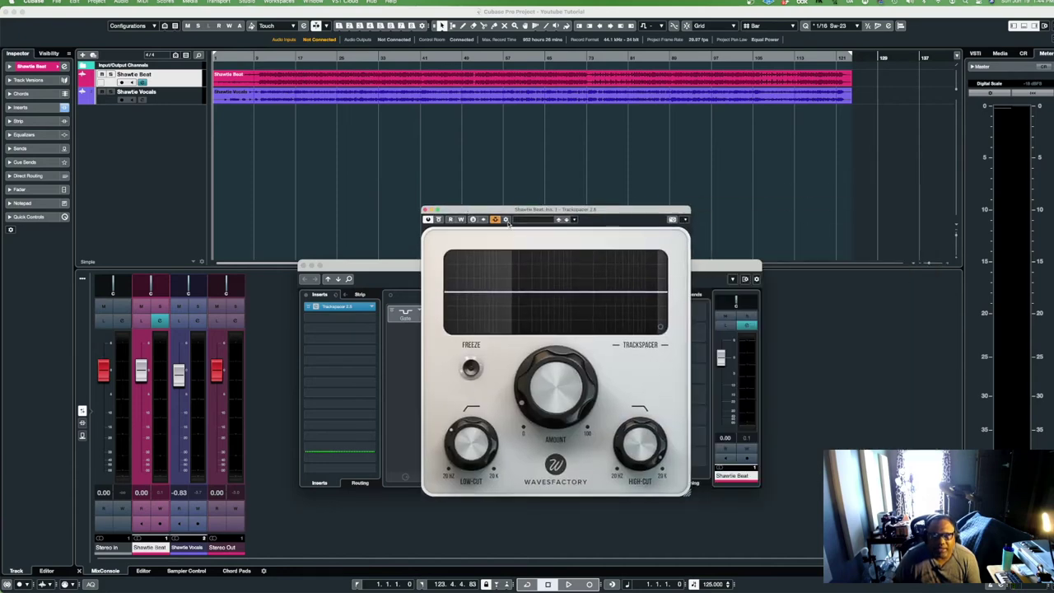
click(507, 220)
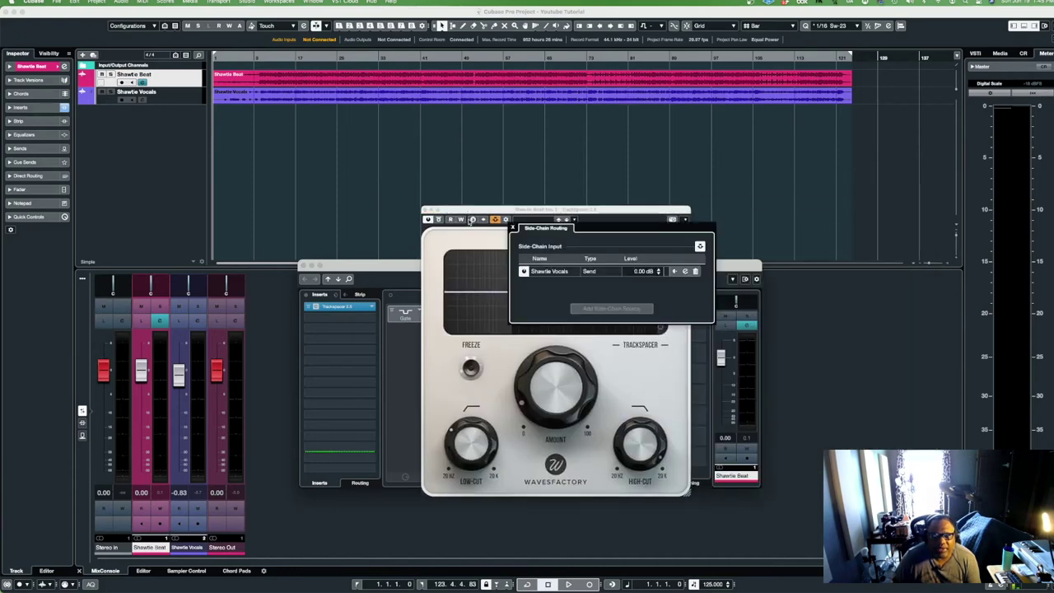
click(470, 221)
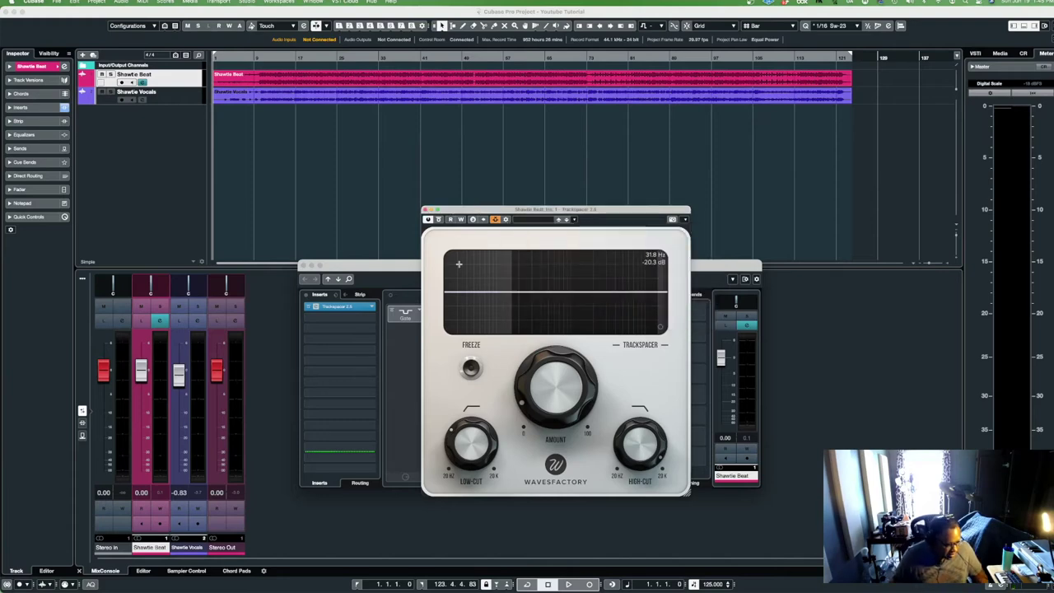
Set Trackspacer's low-cut to 20 Hz and raise its high-cut, playing the mix before and after the change
key(space)
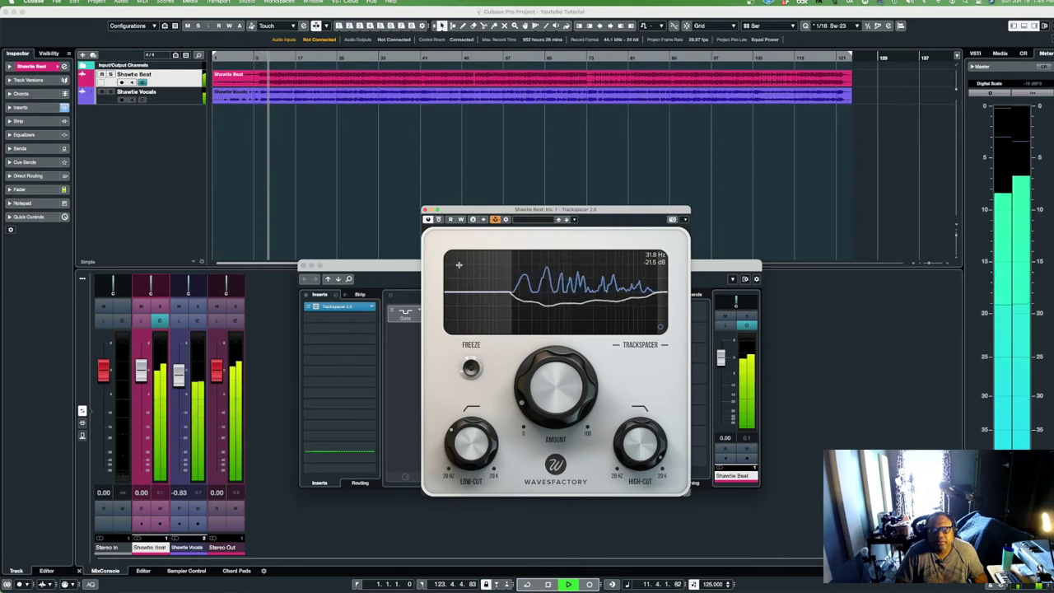
key(space)
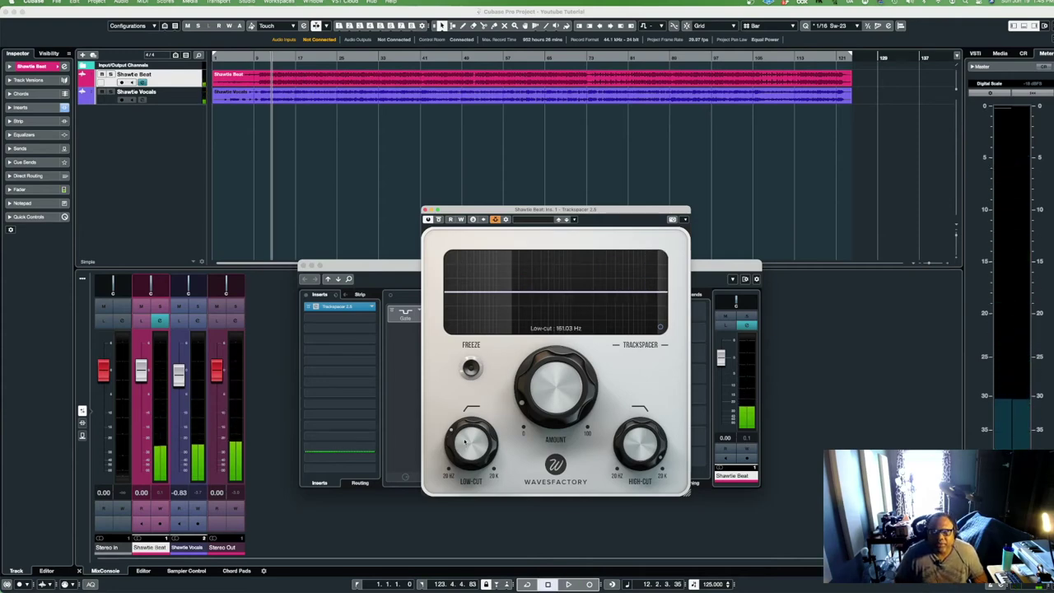
mouse_move(646, 446)
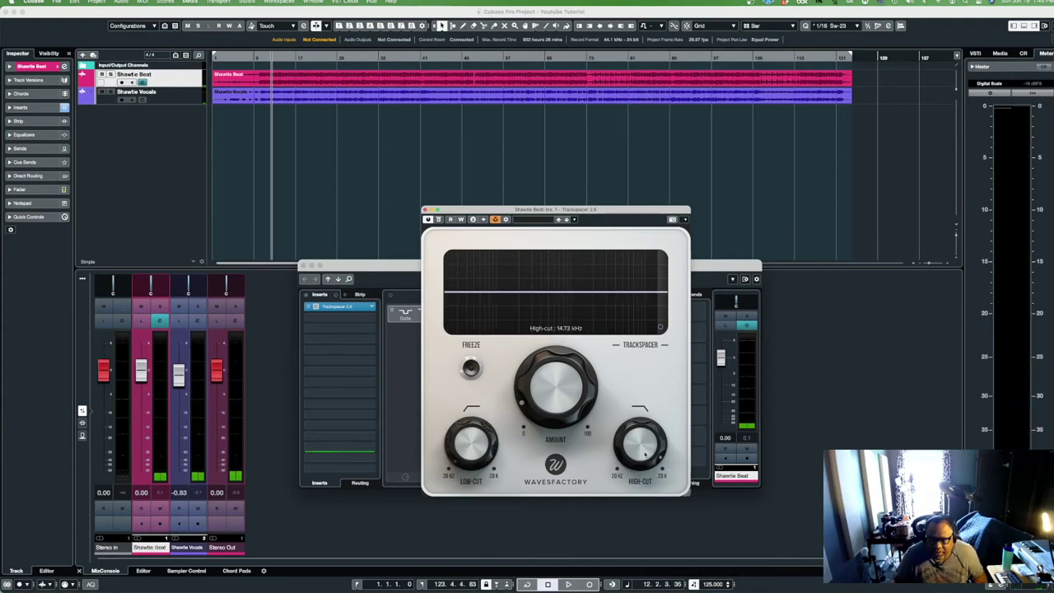
drag(644, 445, 685, 401)
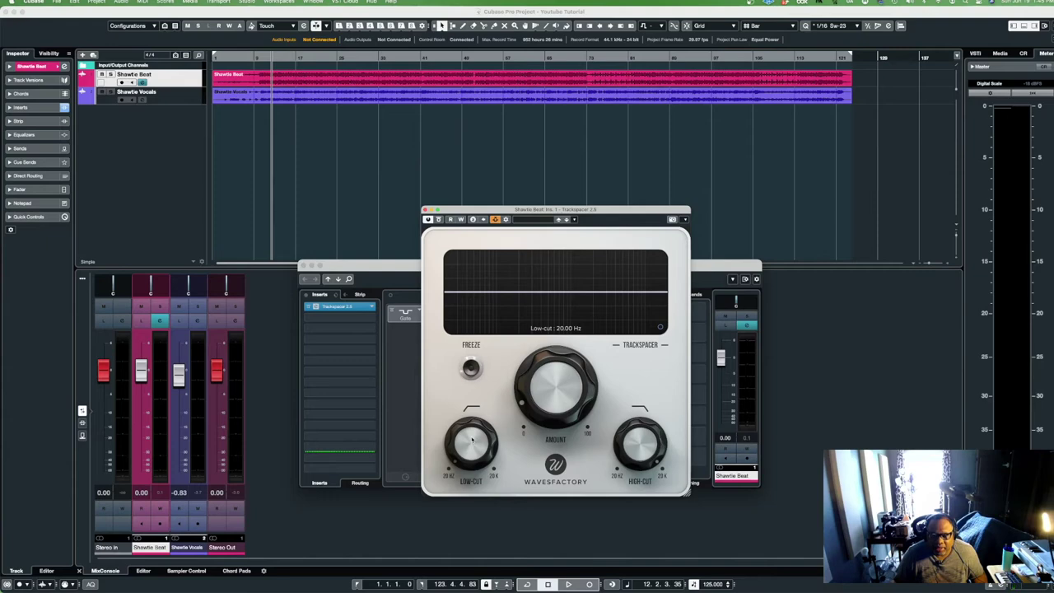
key(space)
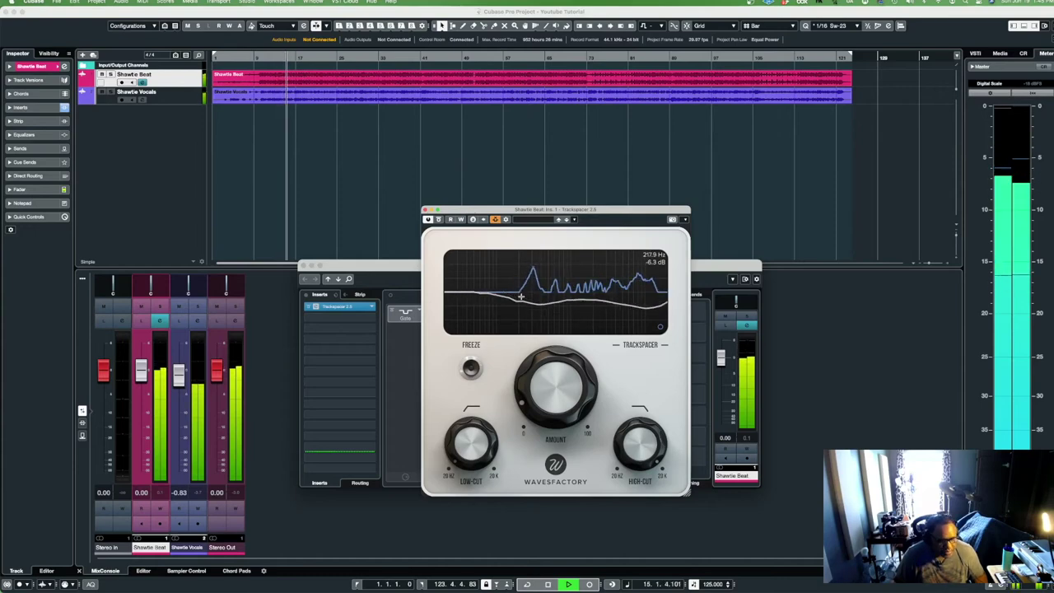
key(space)
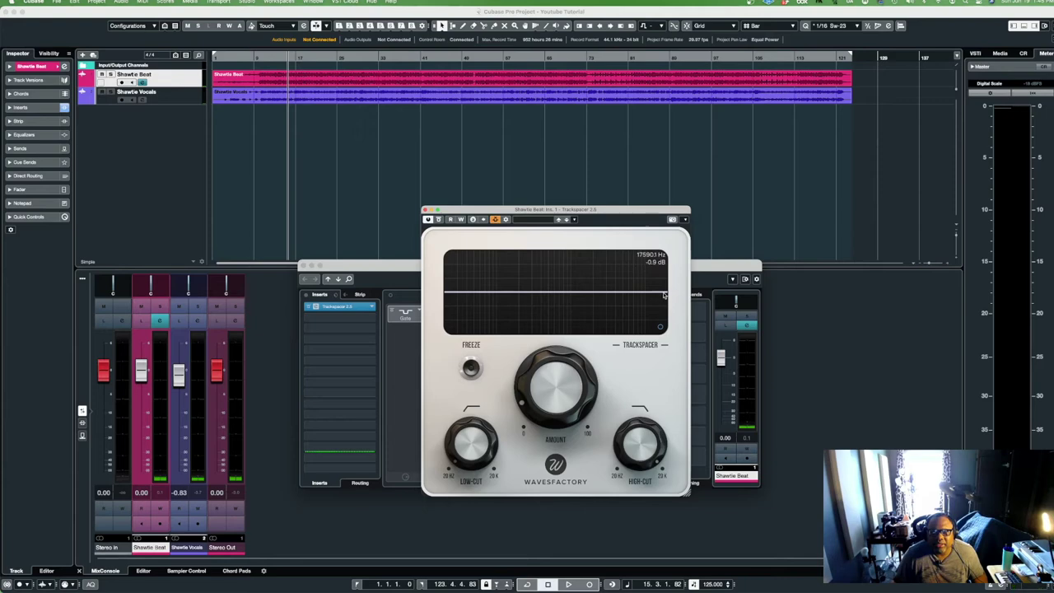
Play the mix and raise Trackspacer's low-cut to about 135 Hz during playback
mouse_move(550, 361)
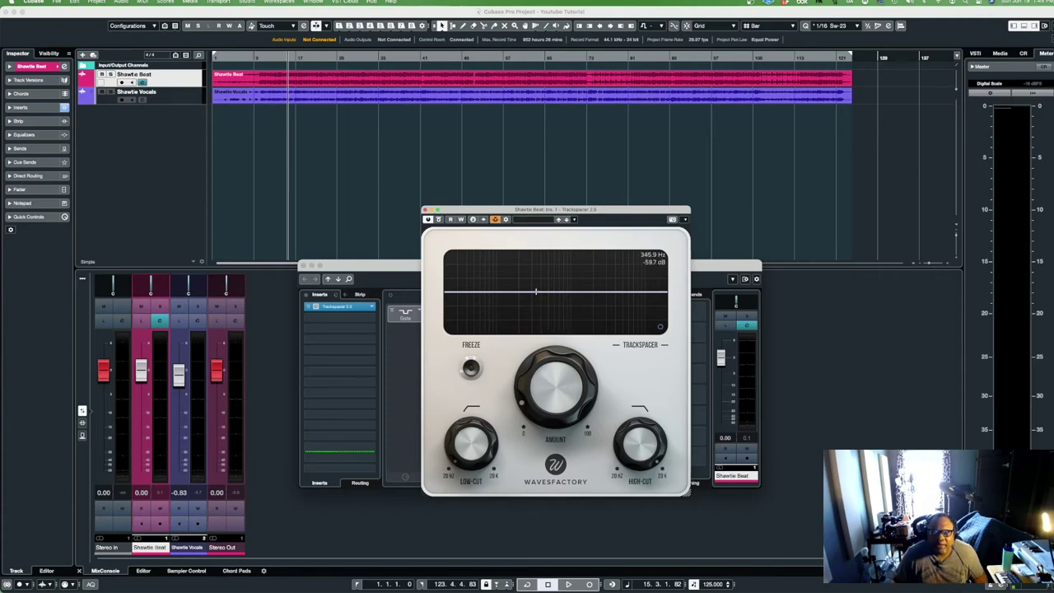
mouse_move(454, 454)
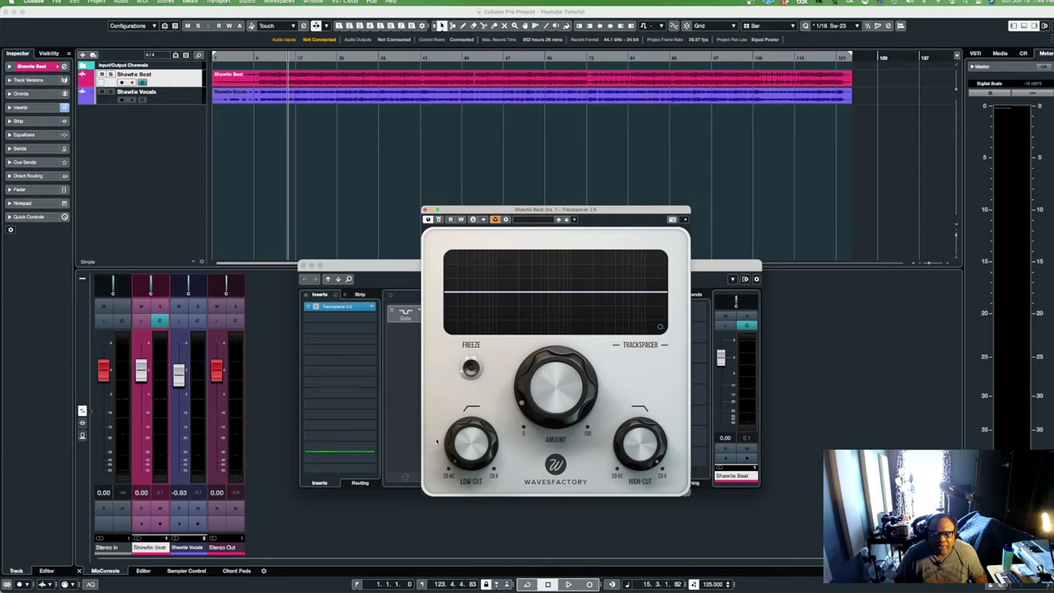
key(space)
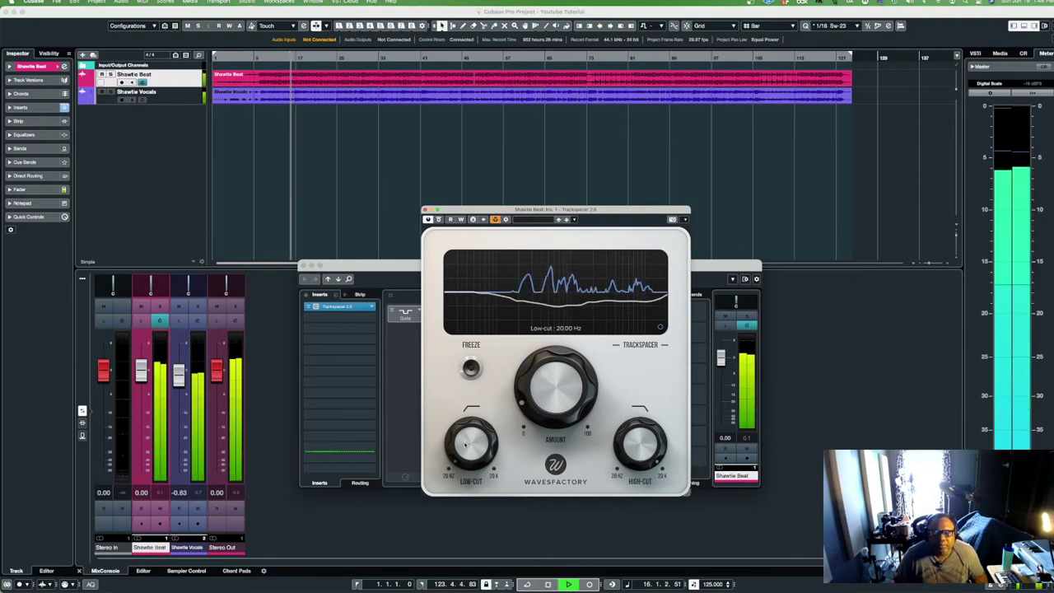
drag(466, 444, 500, 405)
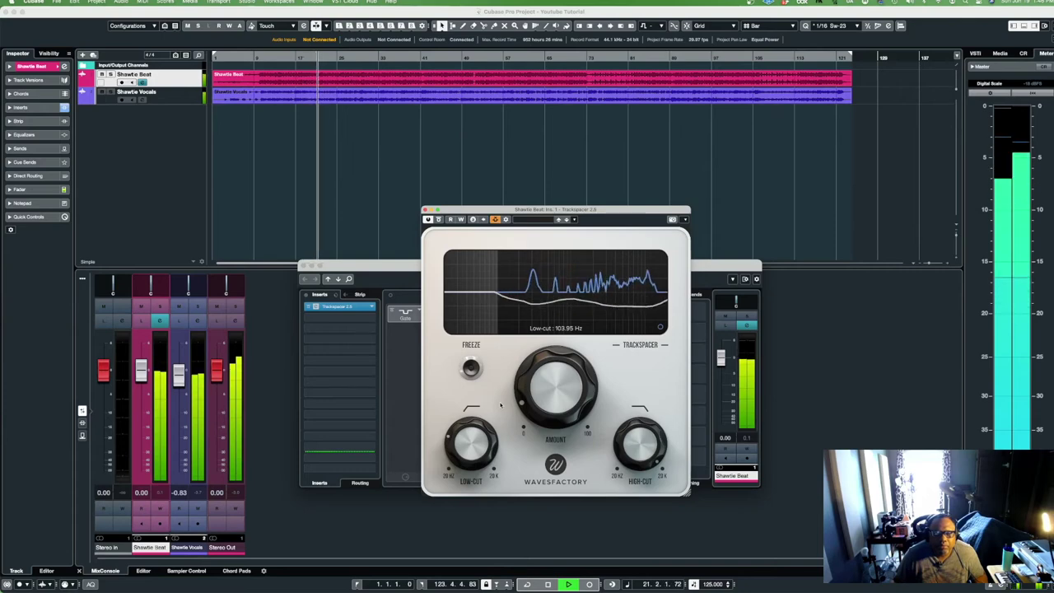
drag(500, 405, 506, 399)
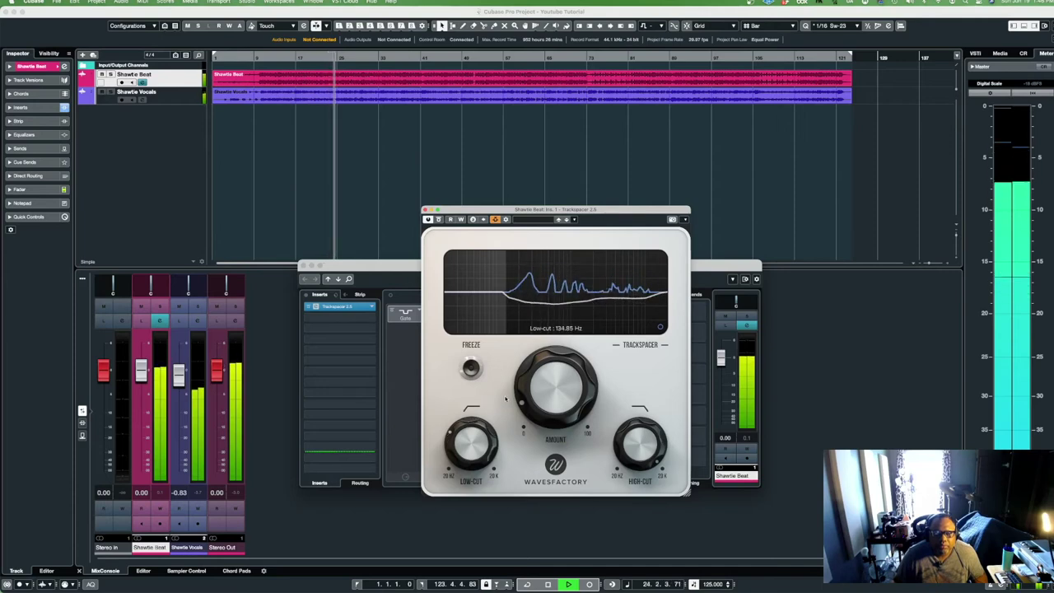
Fine-tune Trackspacer's high-cut during playback and stop the mix
mouse_move(651, 458)
drag(651, 458, 656, 463)
key(space)
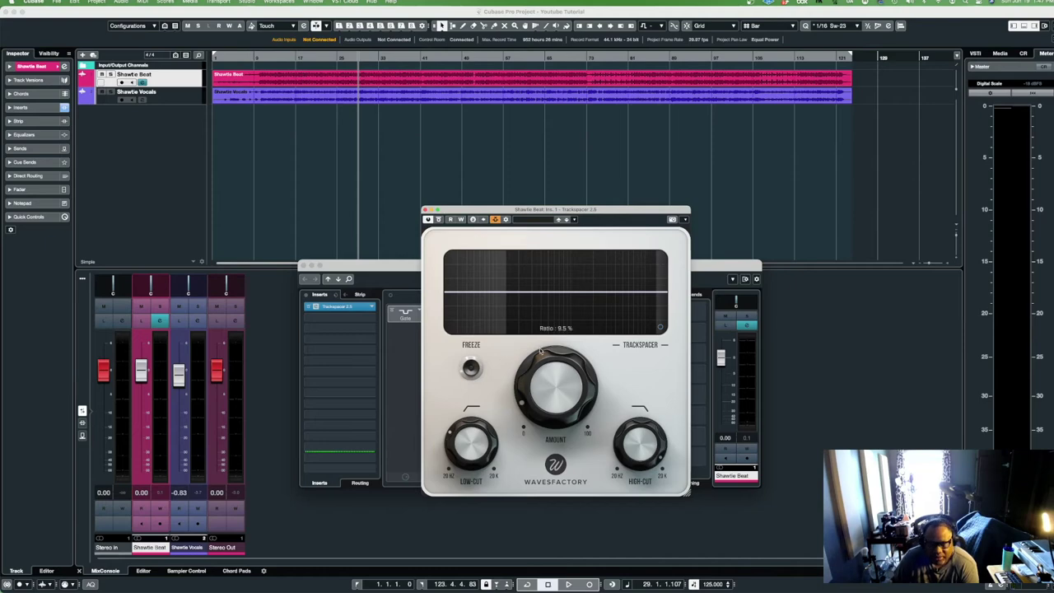
Set Trackspacer's amount to 0% and play the mix briefly to hear it without ducking
drag(536, 399, 530, 497)
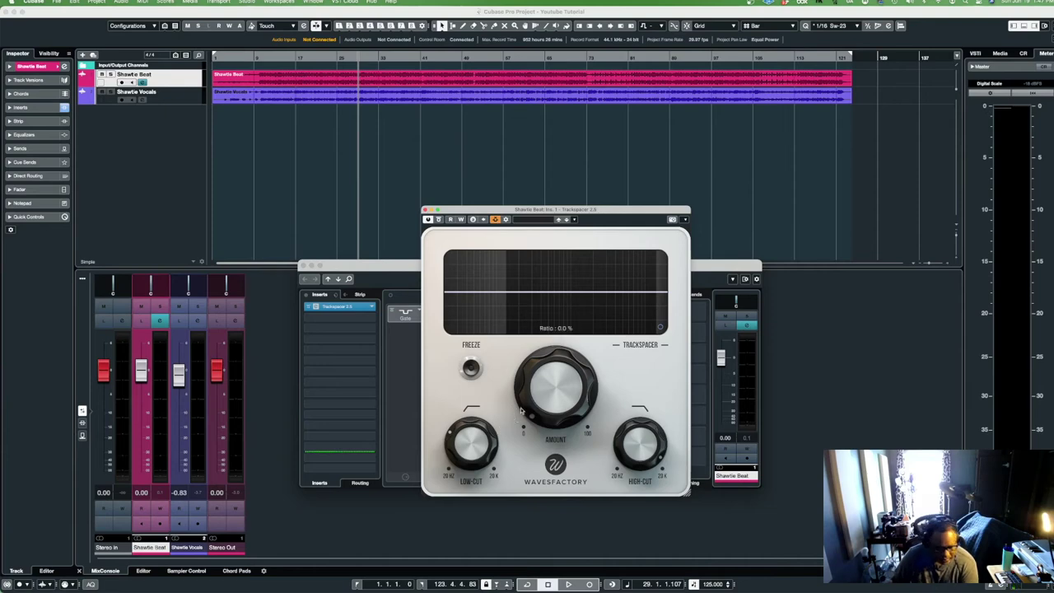
key(space)
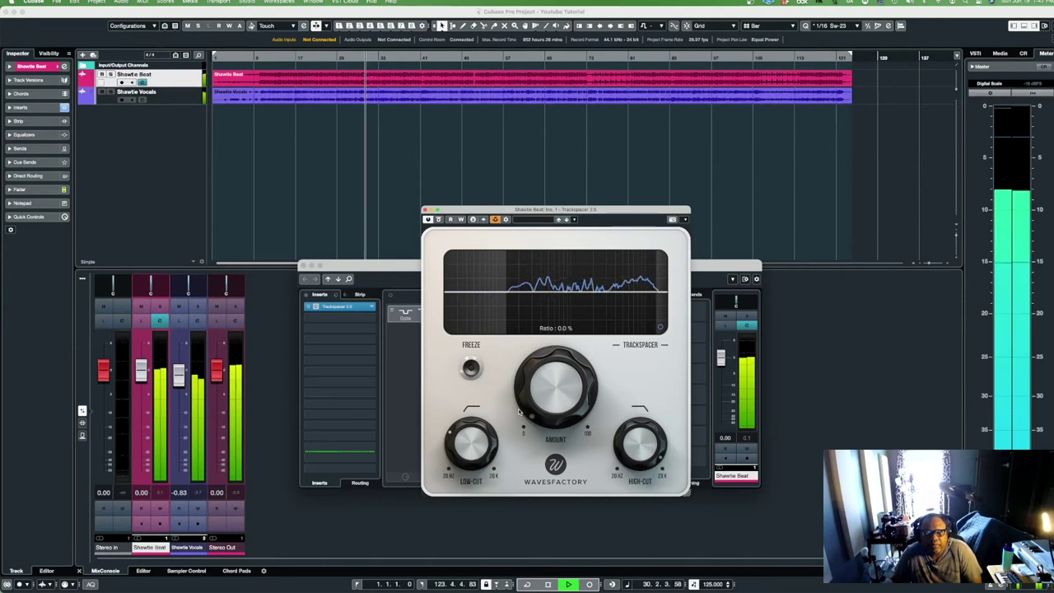
key(space)
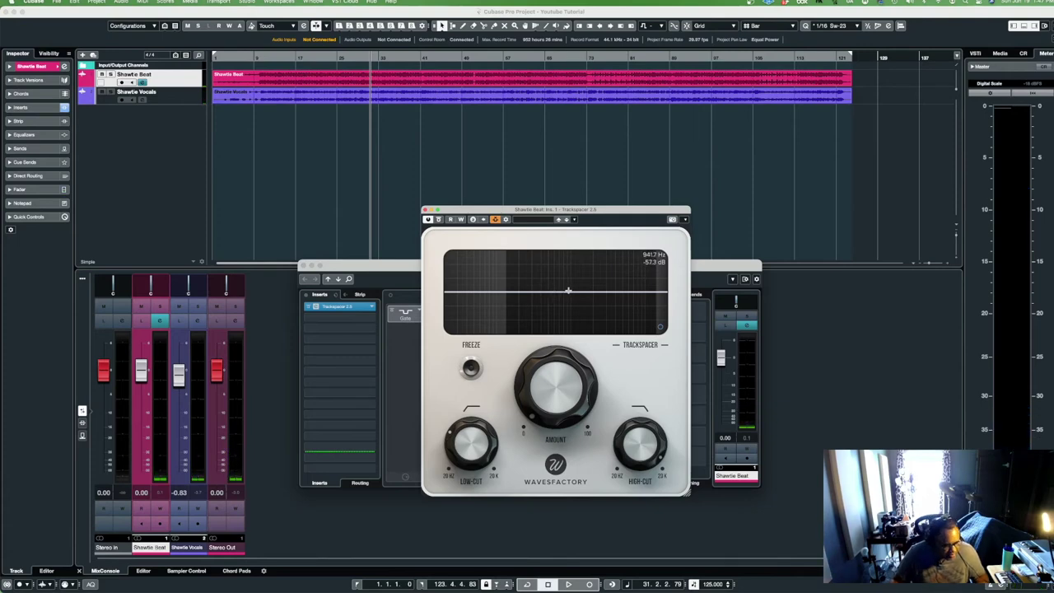
Raise Trackspacer's amount to just past halfway during playback and listen to the stronger effect on the mix
key(space)
mouse_move(551, 416)
drag(550, 416, 568, 269)
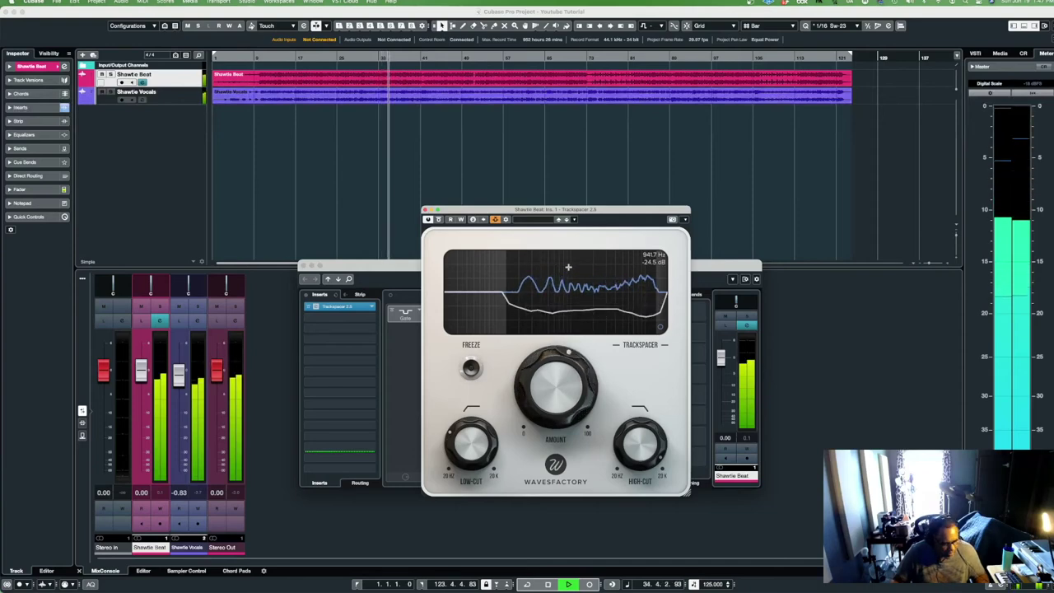
key(space)
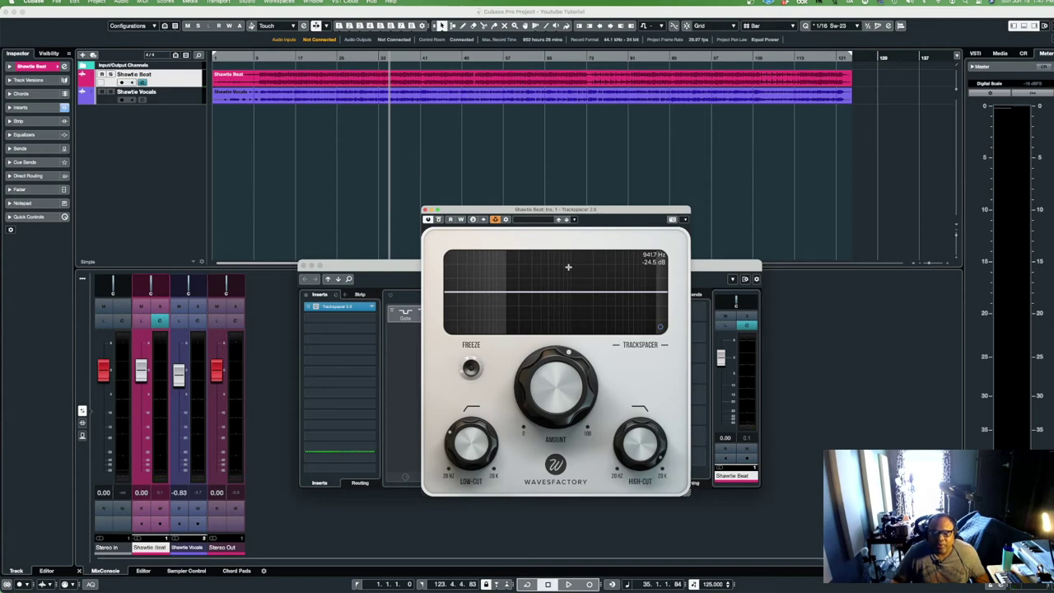
key(space)
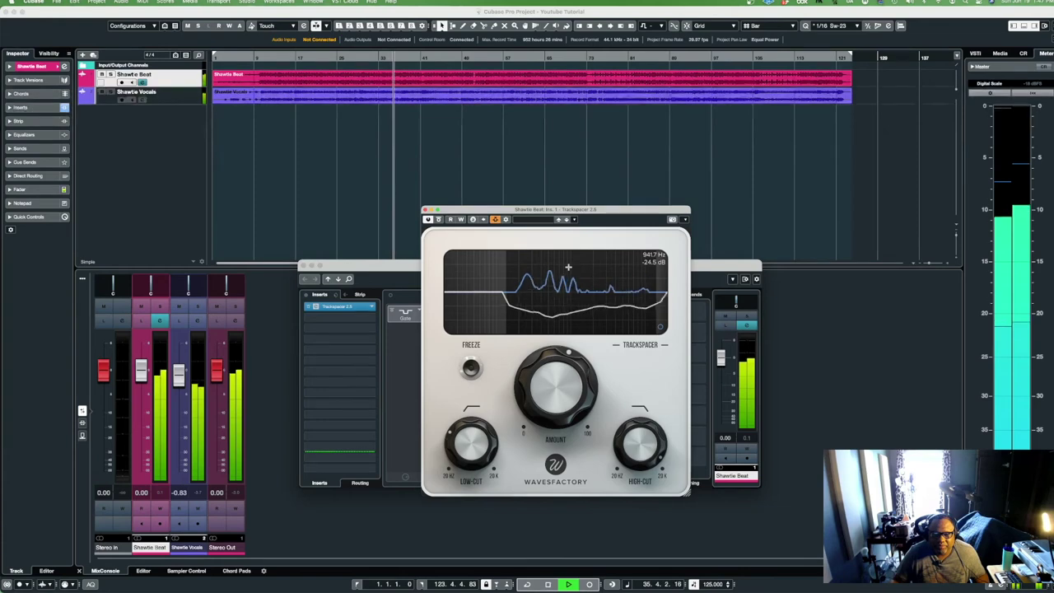
key(space)
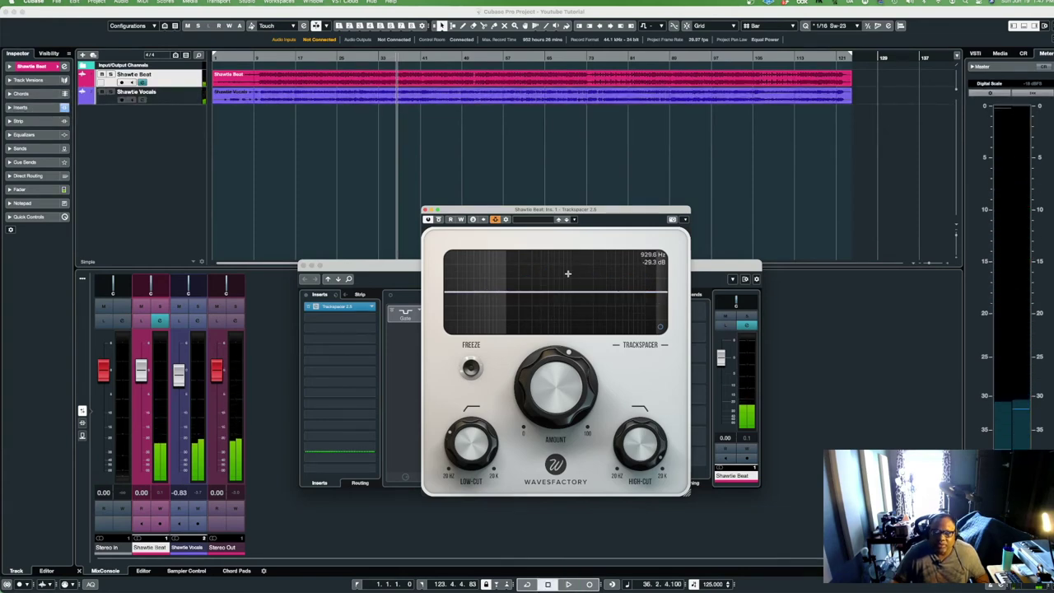
Play the mix, lower Trackspacer's amount to slightly below 22.1%, and stop playback
key(space)
drag(568, 387, 557, 475)
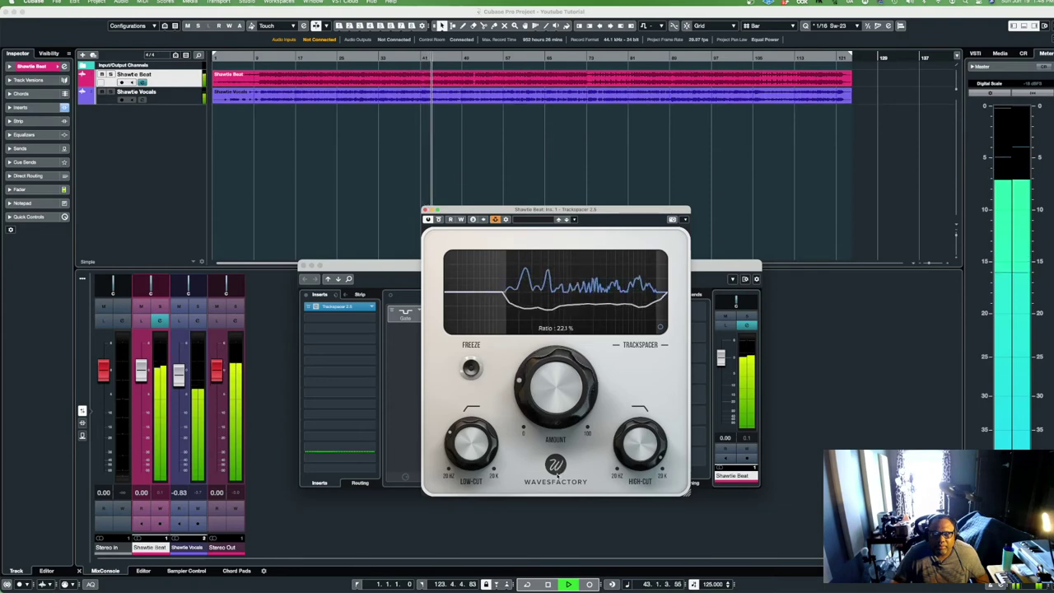
drag(557, 475, 555, 486)
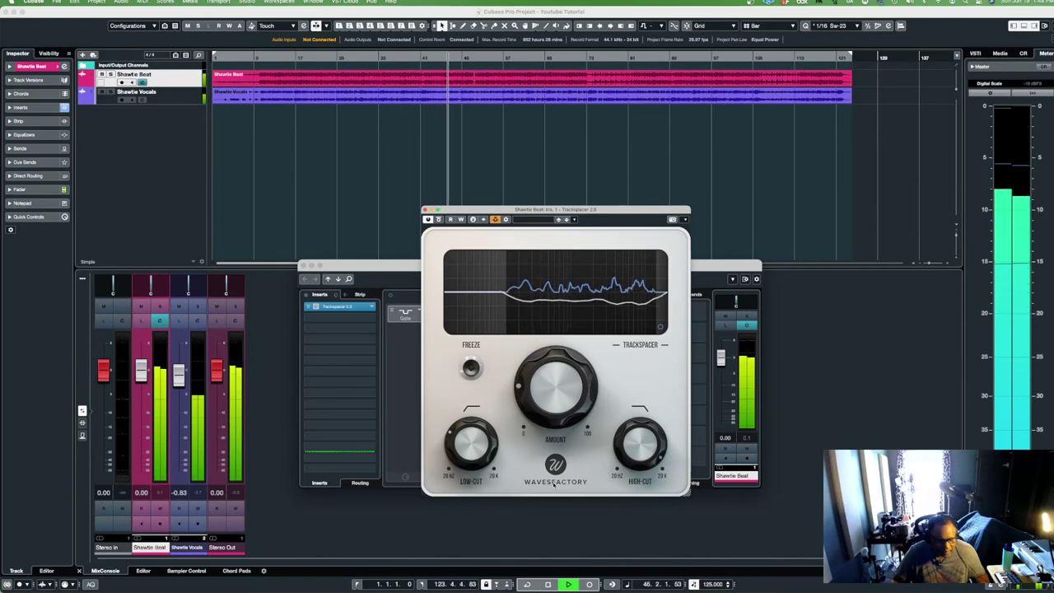
key(space)
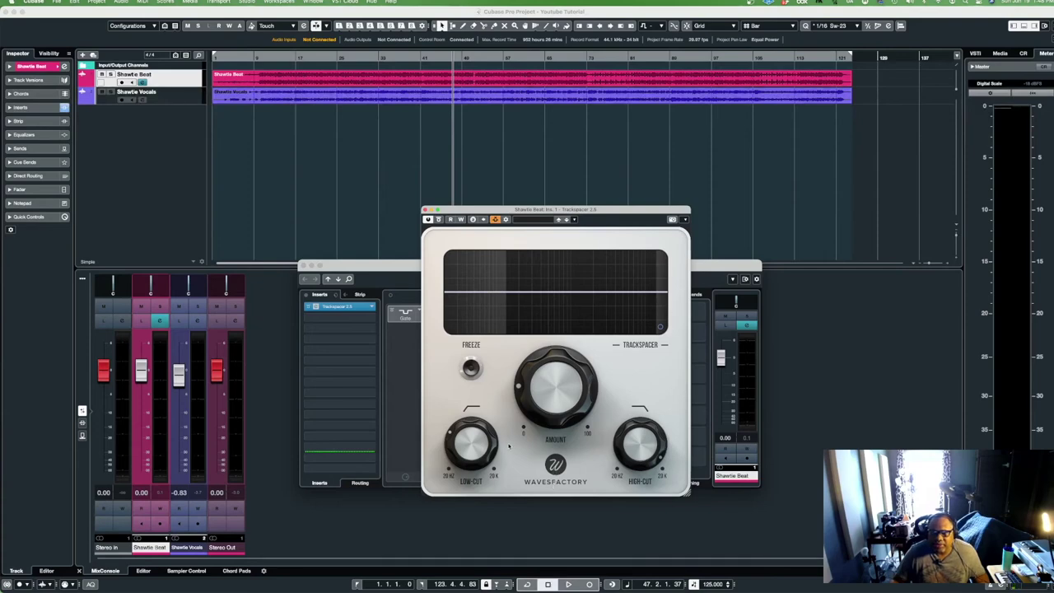
Freeze Trackspacer's curve during playback, then turn Freeze off and play the mix again
key(space)
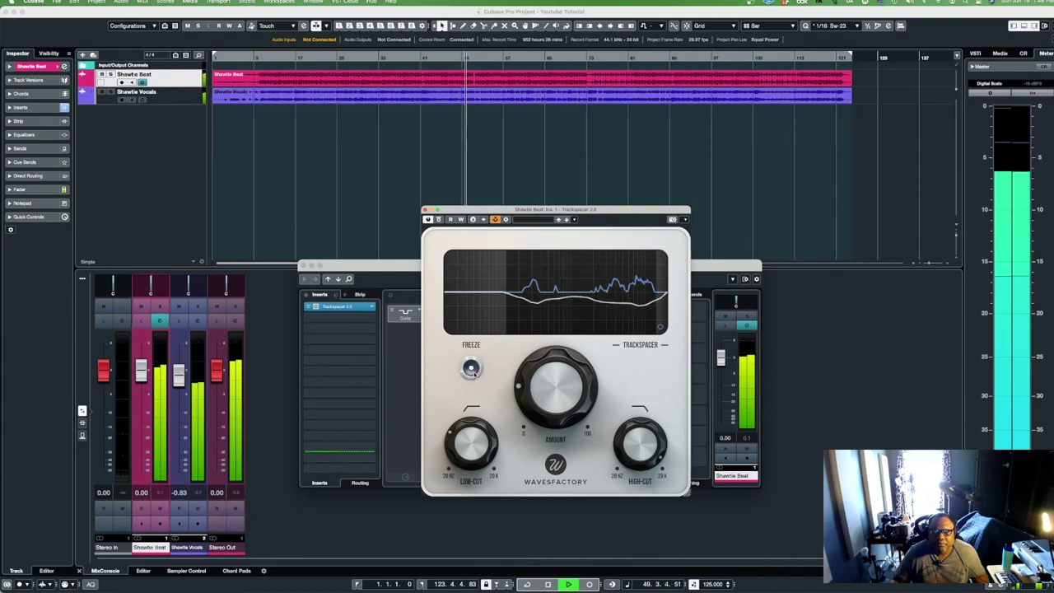
click(471, 369)
key(space)
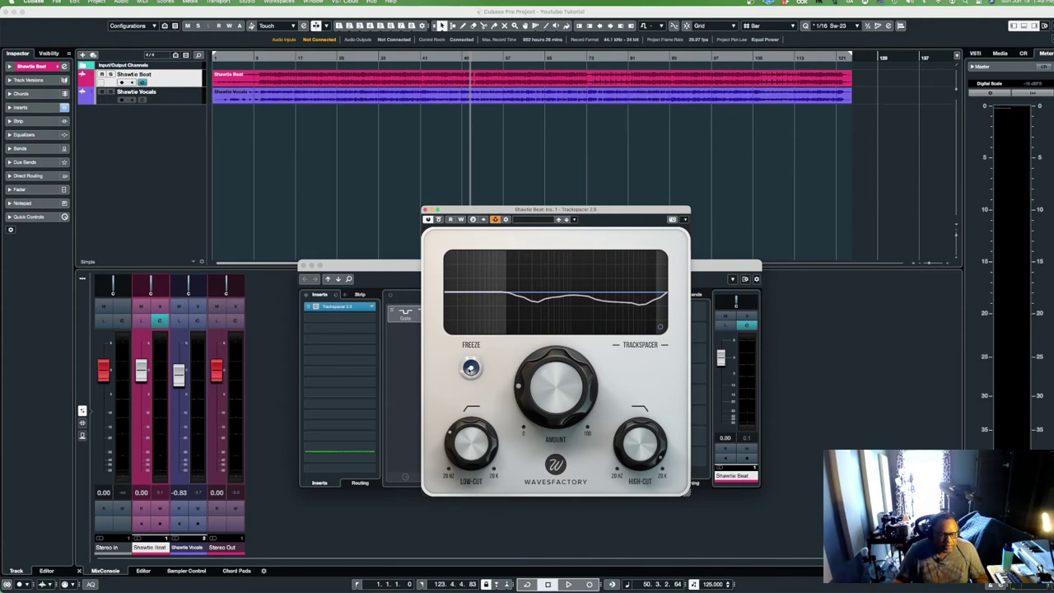
click(470, 368)
key(space)
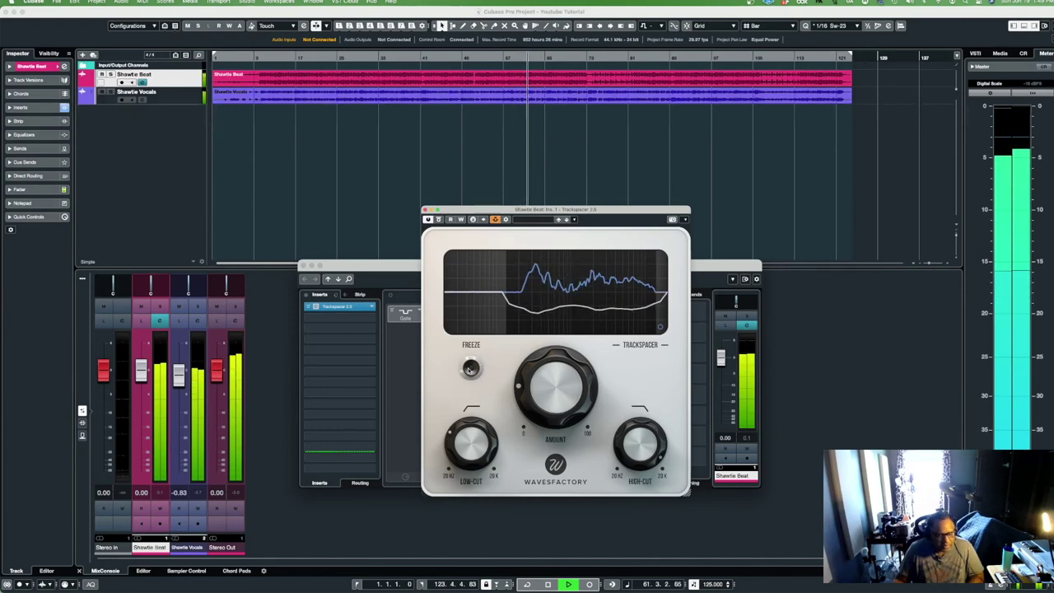
key(space)
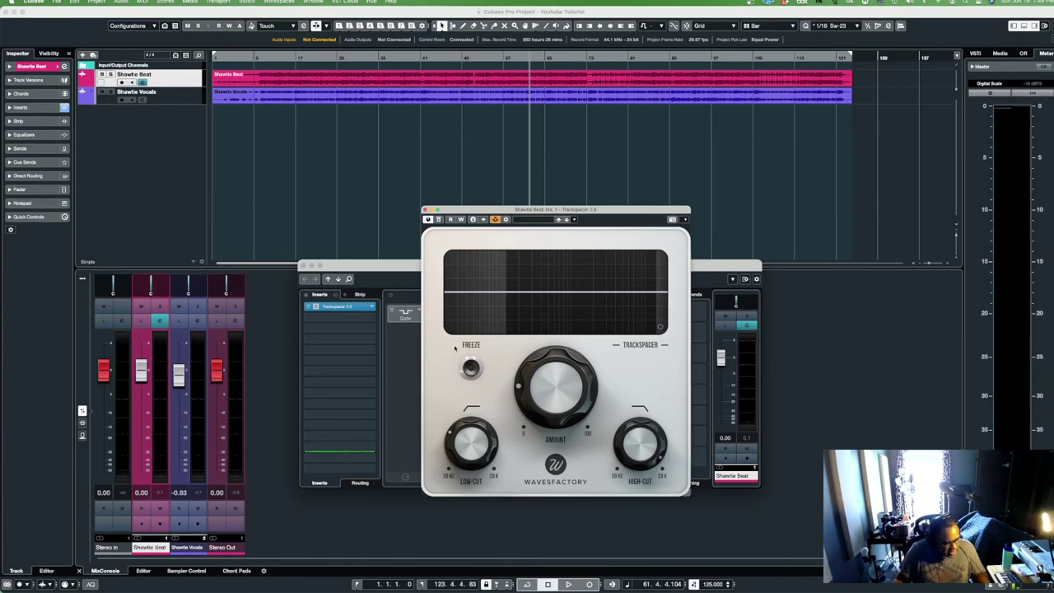
Enable read and write automation for Trackspacer and start playback from about bar 70
key(space)
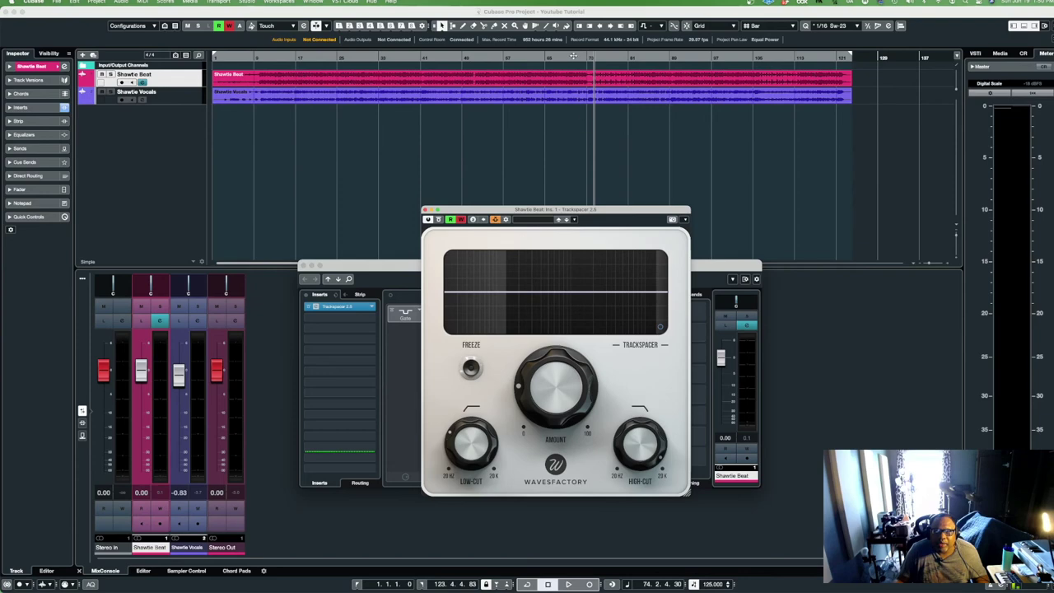
click(574, 58)
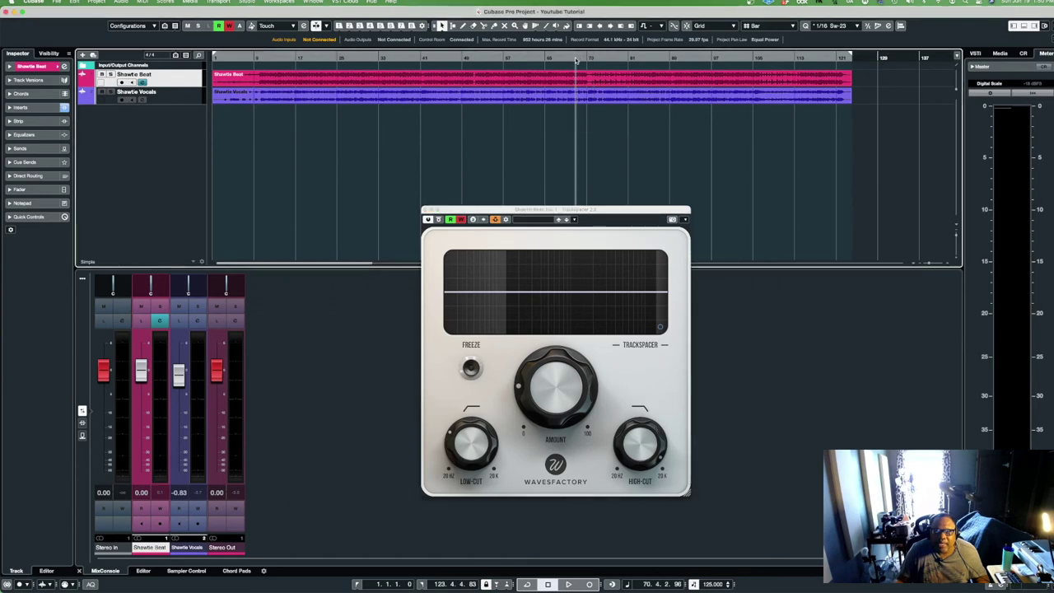
click(575, 96)
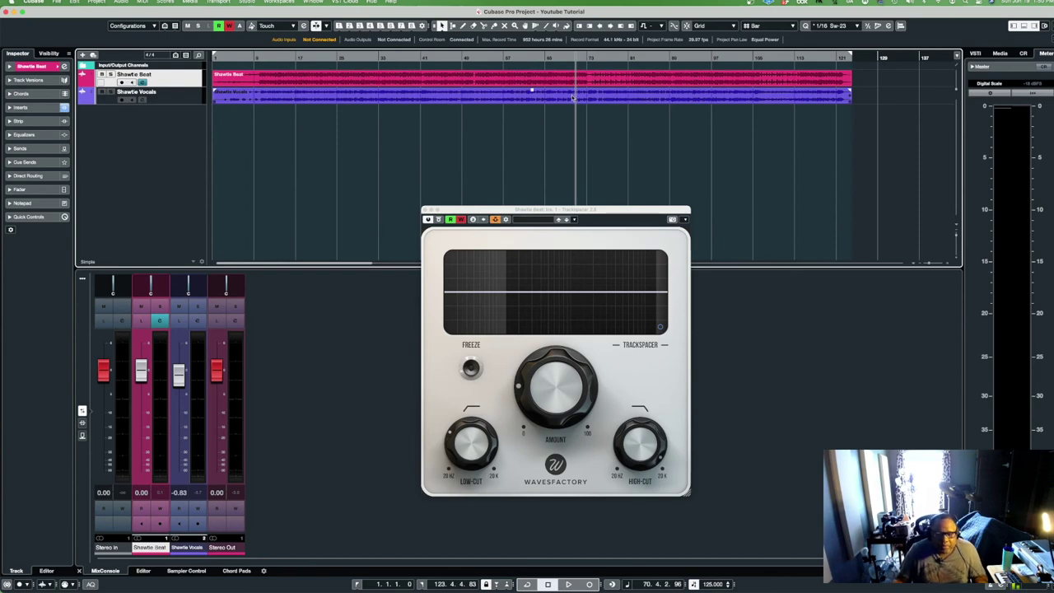
click(546, 143)
key(space)
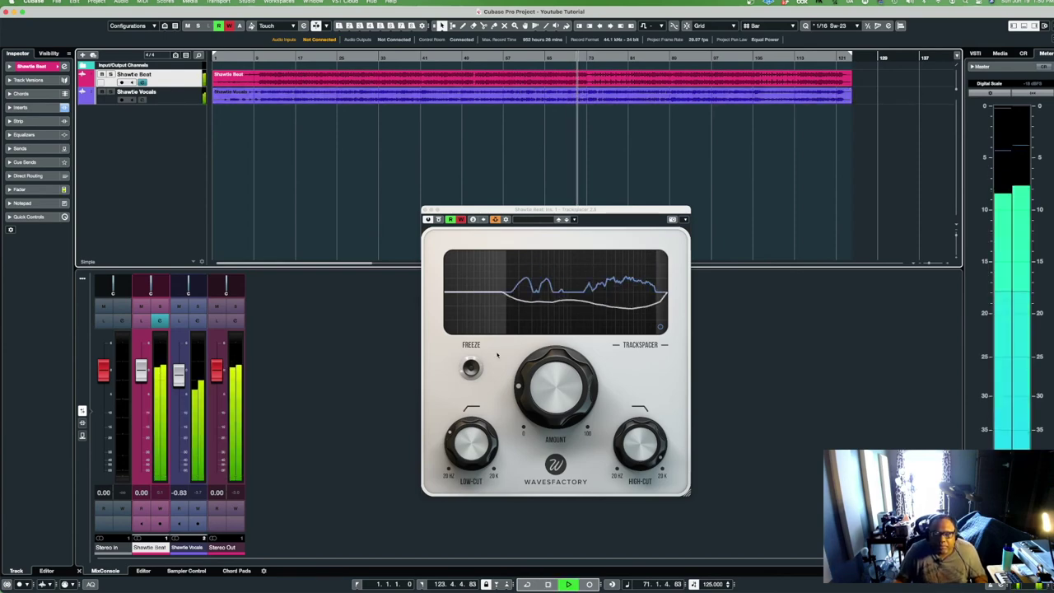
Record Trackspacer low-cut automation during playback, lowering the low-cut to about 58 Hz from around bar 74
mouse_move(452, 435)
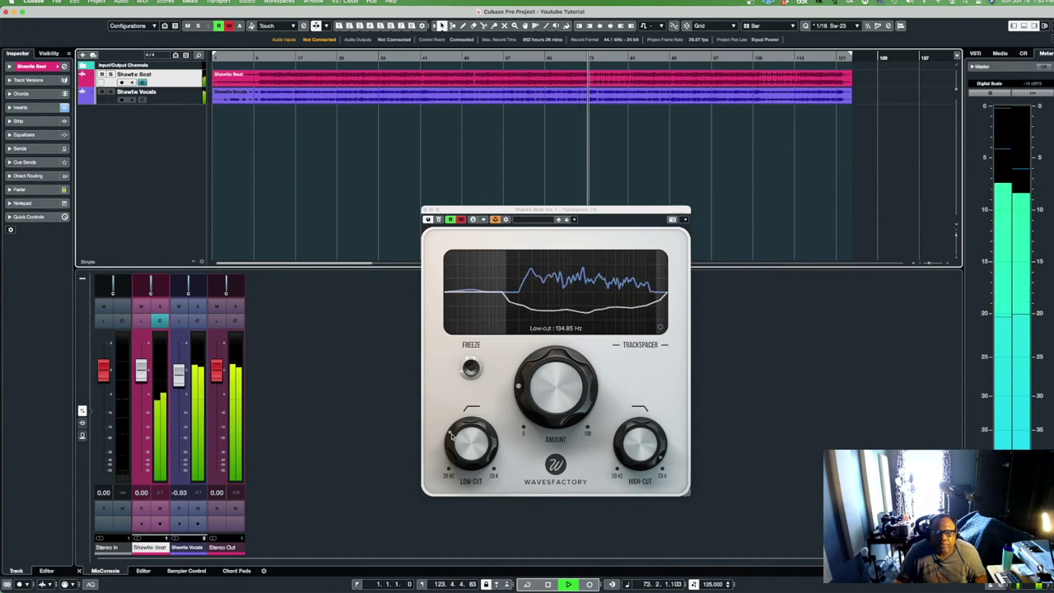
scroll(452, 435, down, 2)
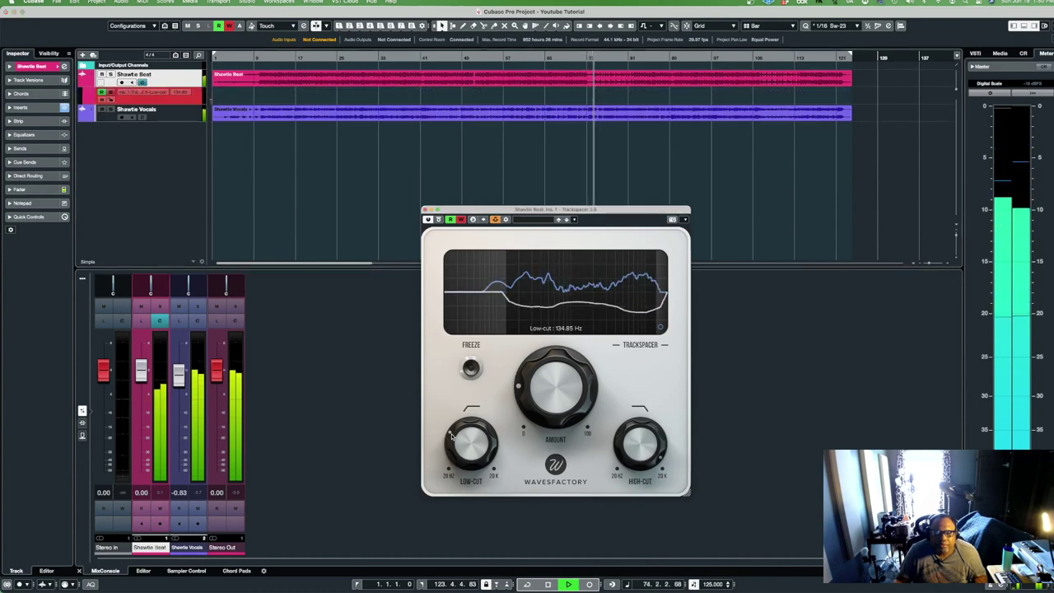
drag(449, 436, 450, 454)
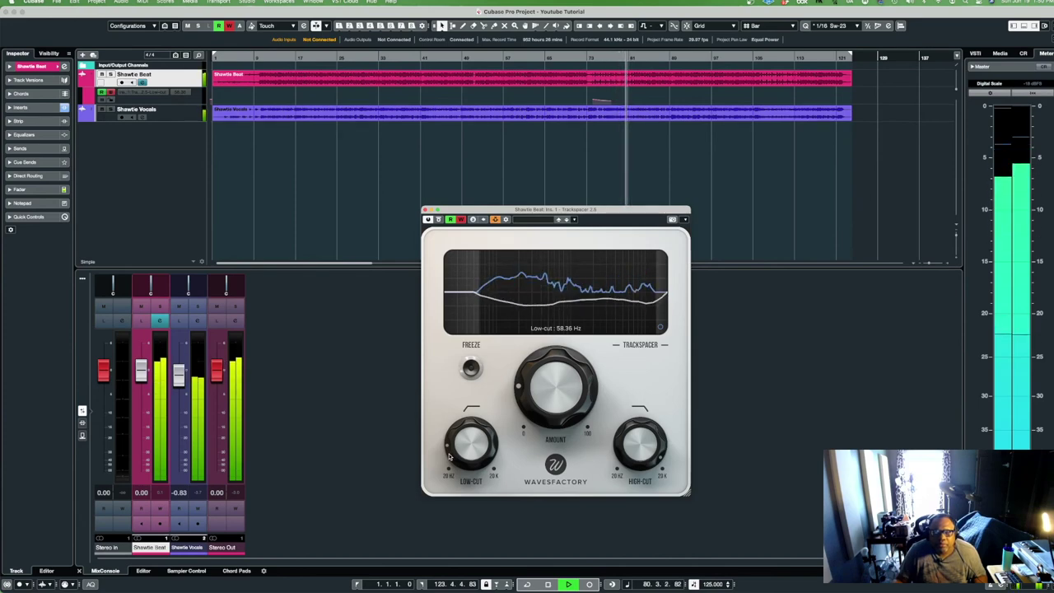
drag(631, 453, 623, 472)
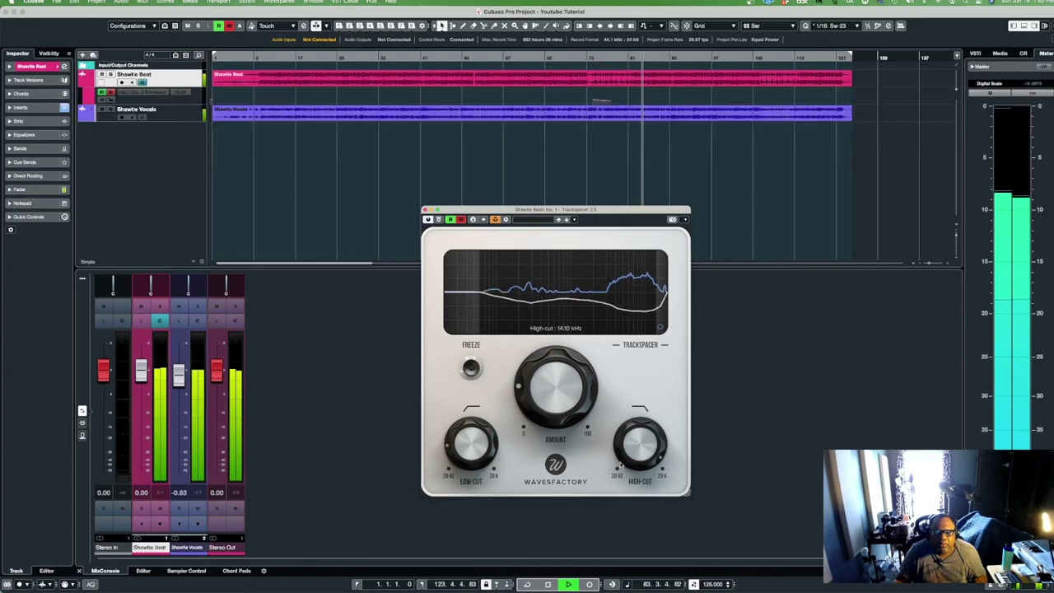
Record a low-cut rise to about 148 Hz from around bar 89, then stop playback with automation writing turned off
mouse_move(437, 453)
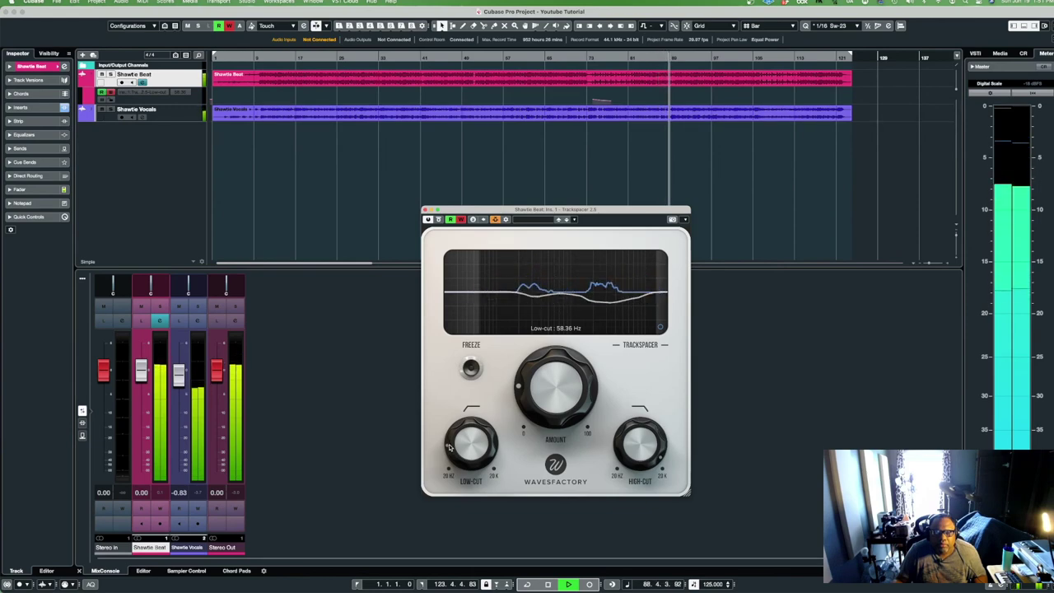
drag(448, 447, 454, 425)
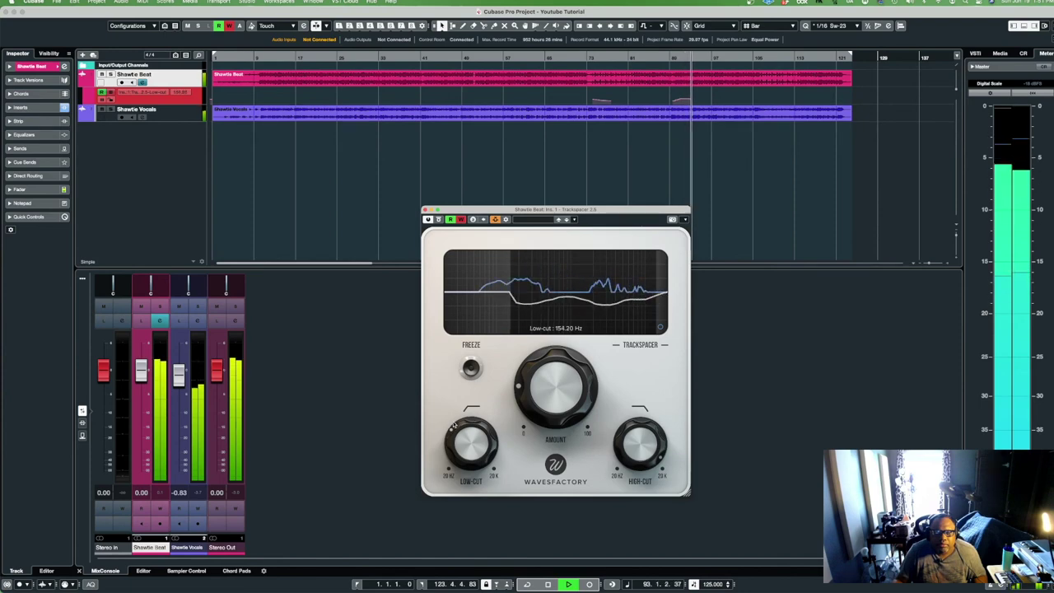
drag(453, 425, 453, 427)
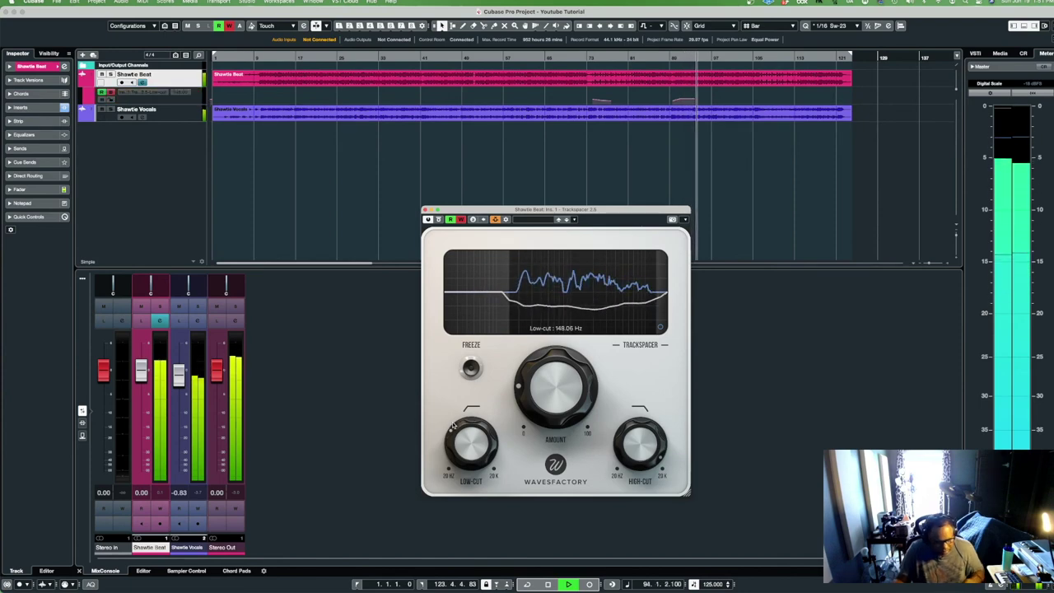
key(space)
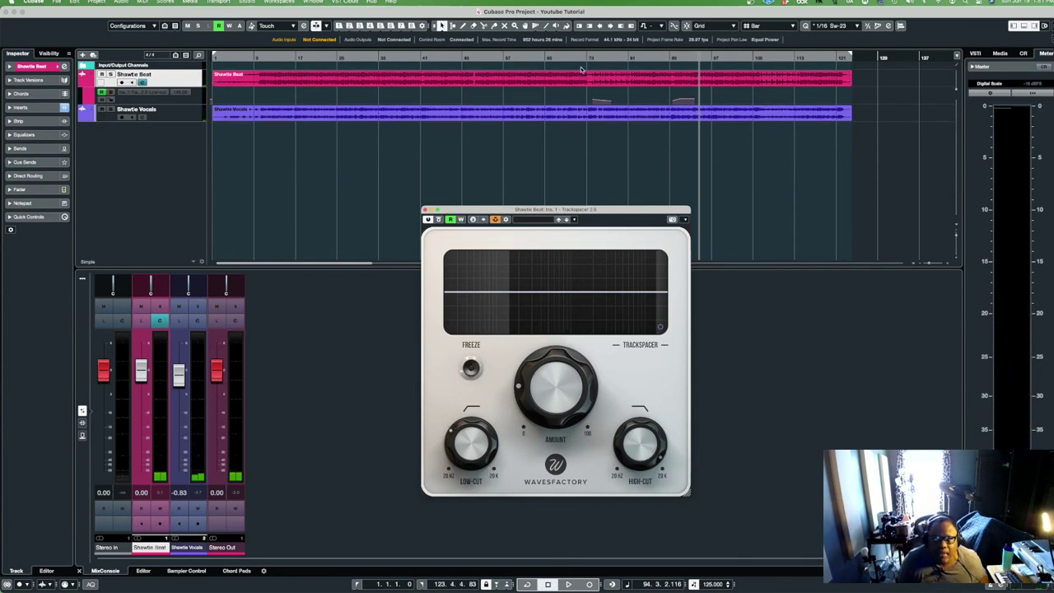
Play the mix from about bar 70 to review the recorded Trackspacer low-cut automation
click(574, 59)
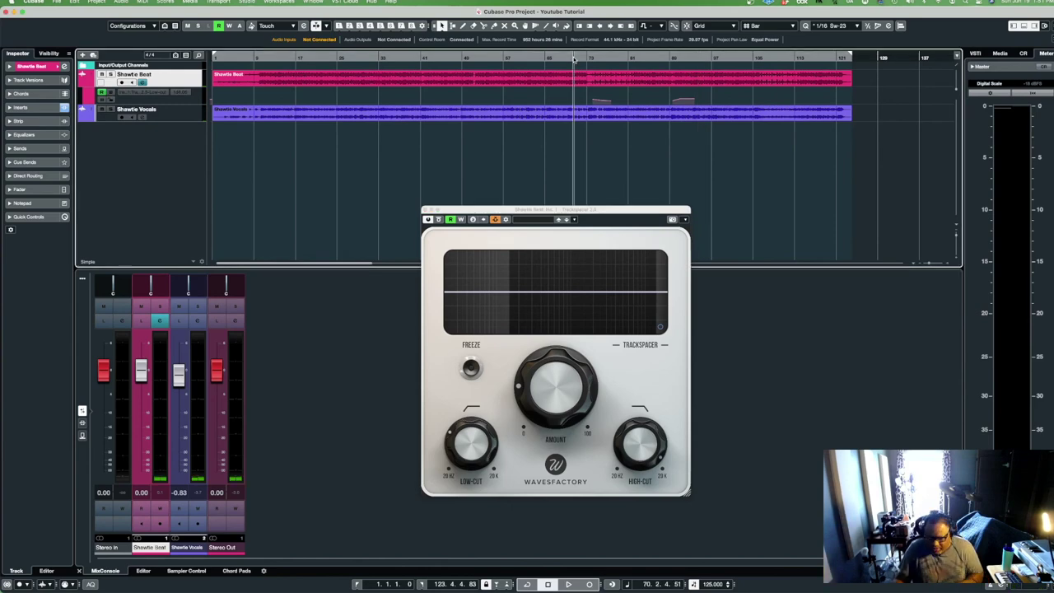
key(space)
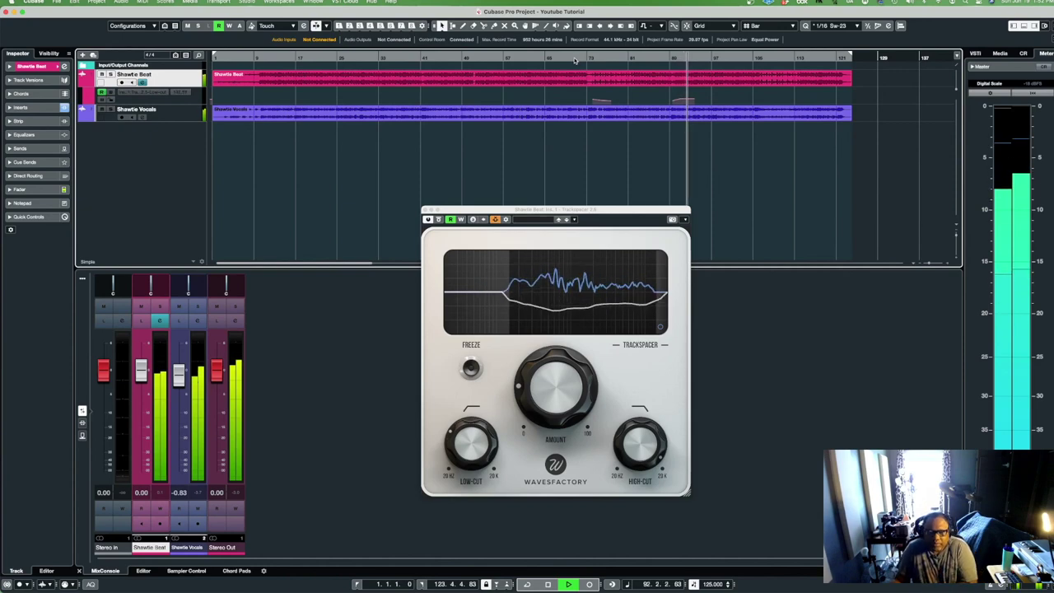
key(space)
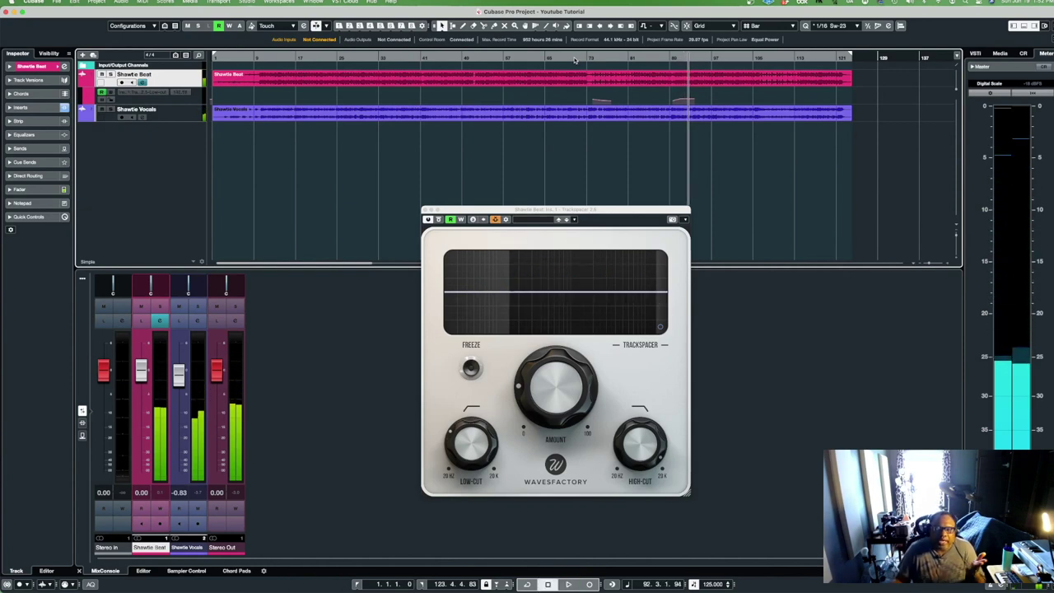